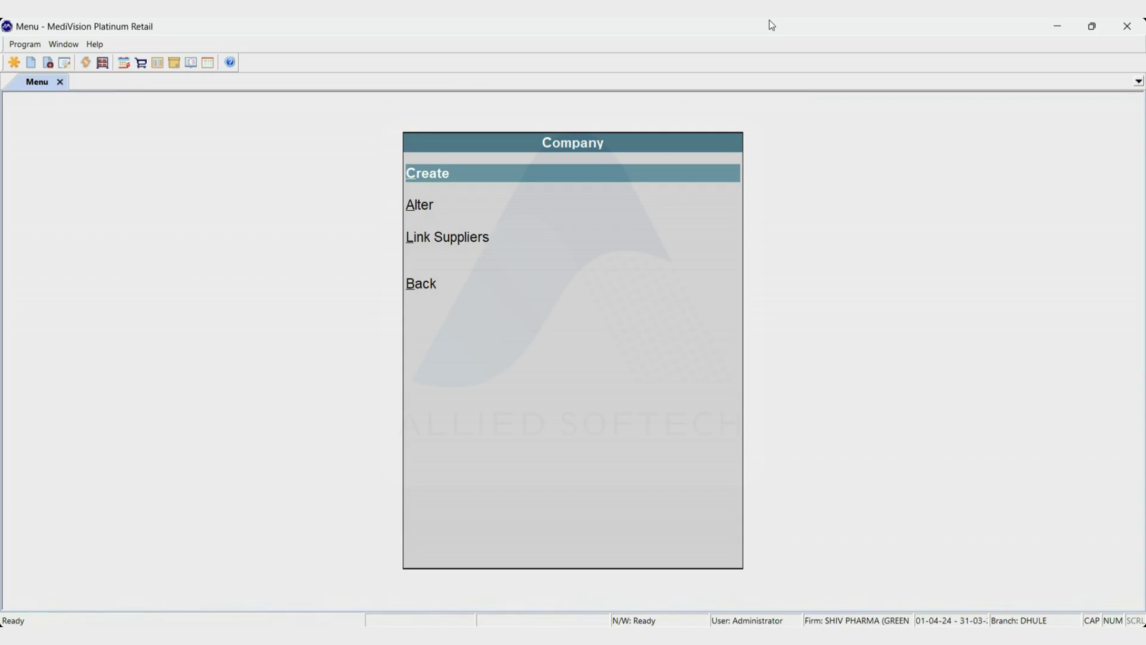
- Start a new company record named ARISTO PHARMA with short name ARIST, leaving the IE code and M.R. details blank
key("Return")
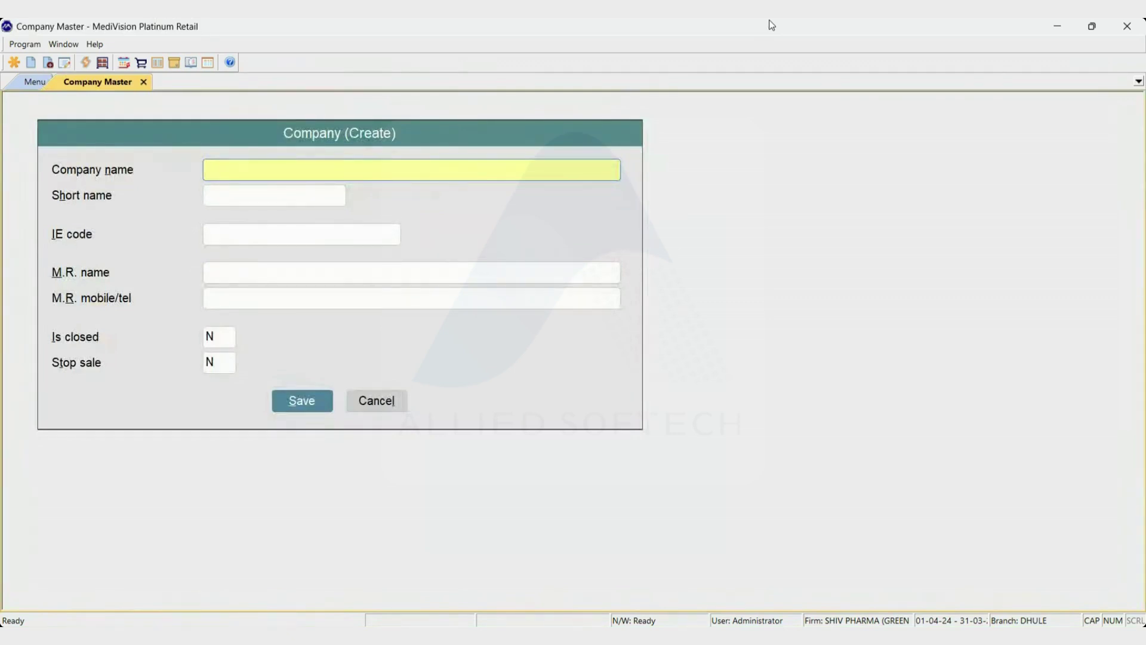
type("ARISTO PHARMA")
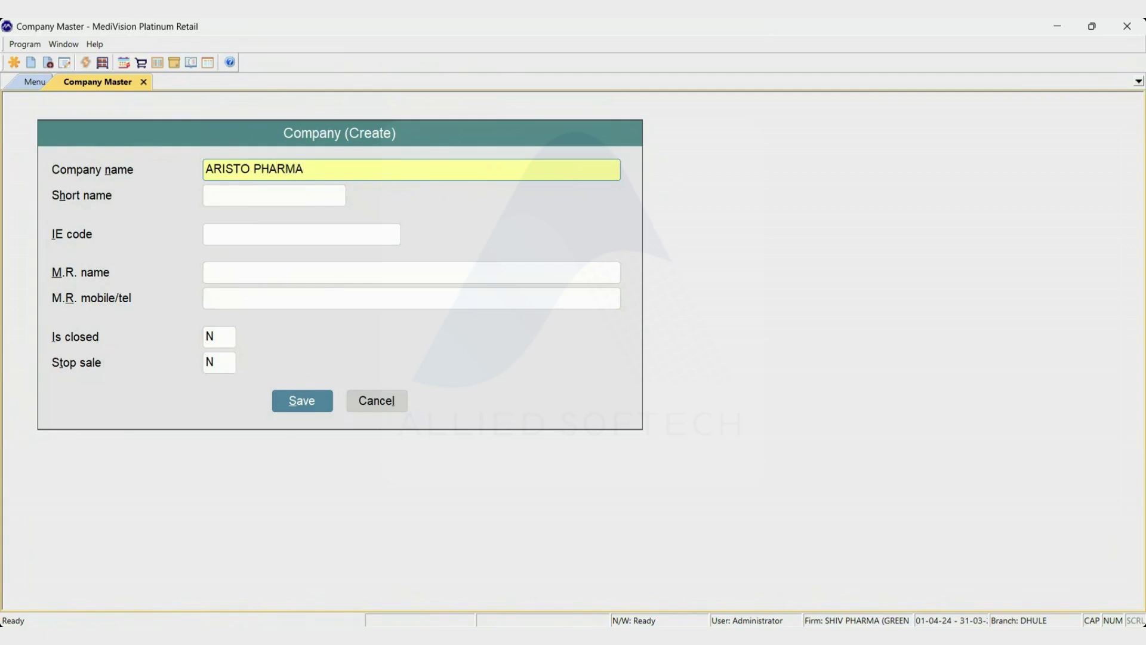
key("Return")
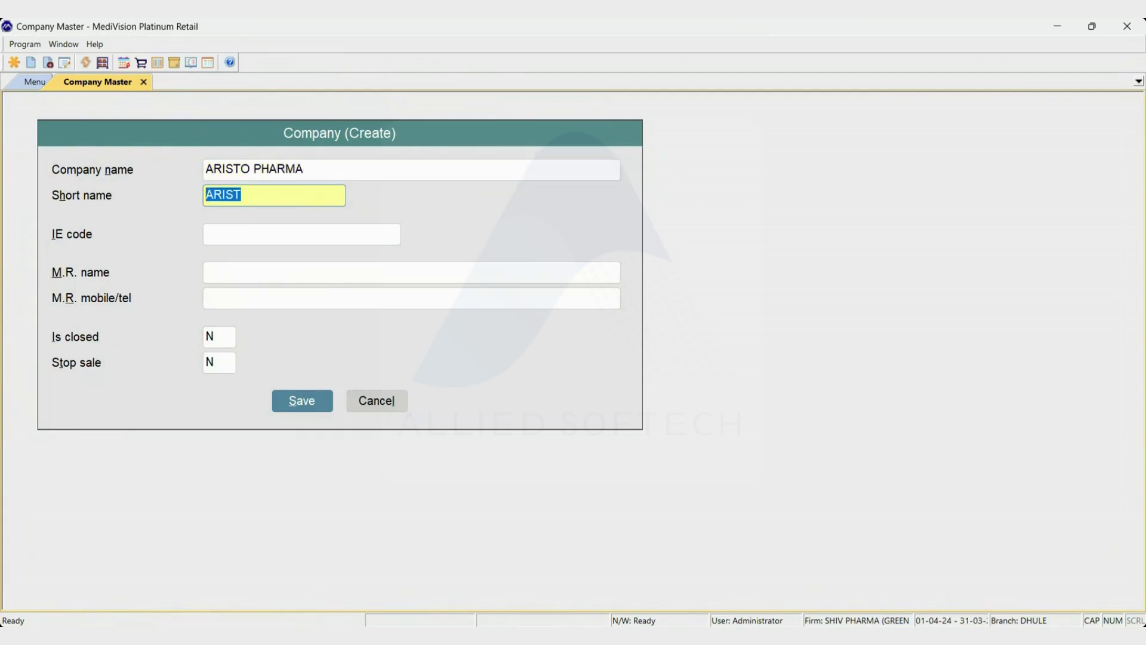
key("Return")
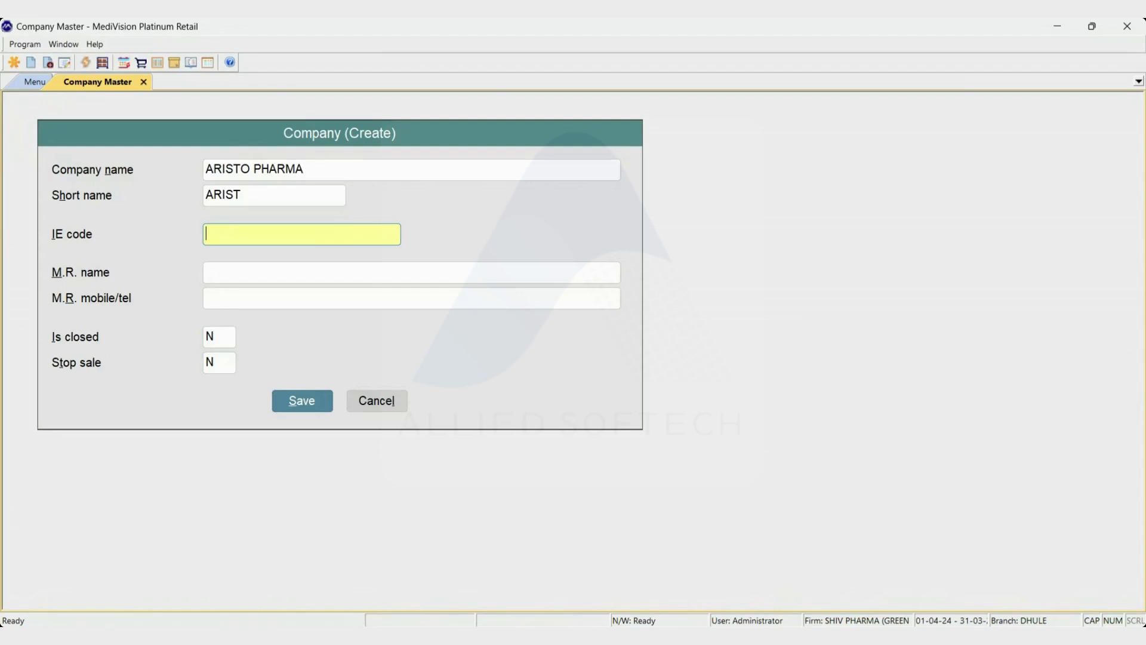
key("Return")
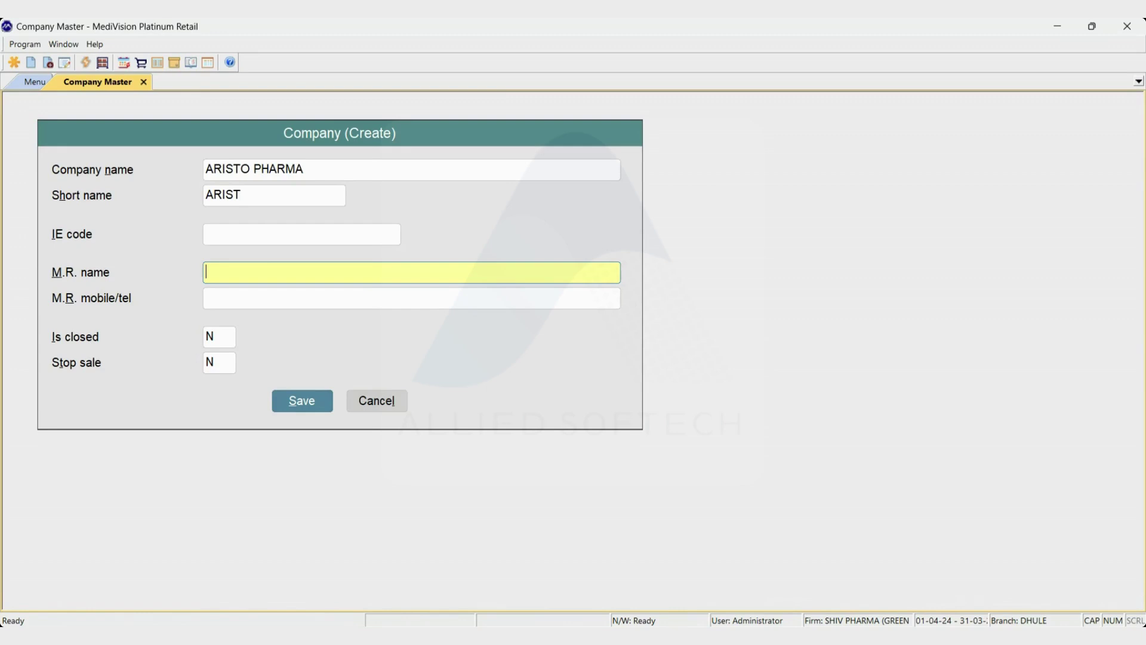
key("Return")
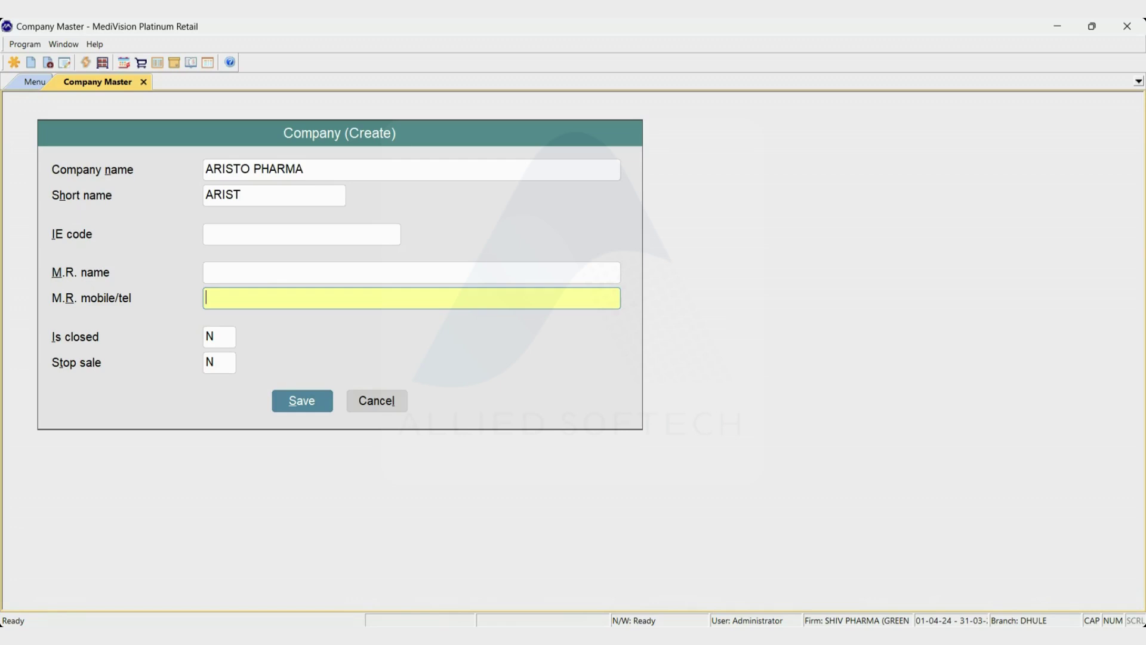
- Keep Is closed and Stop sale at N, save the new company entry and leave the creation form
left_click(219, 336)
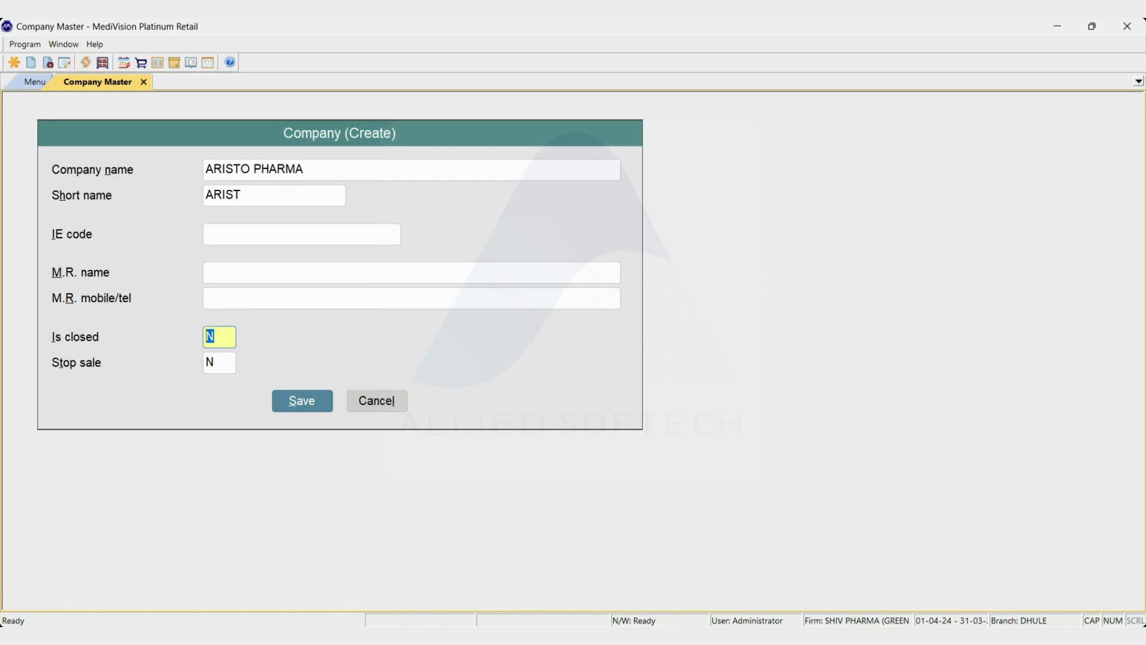
key("Return")
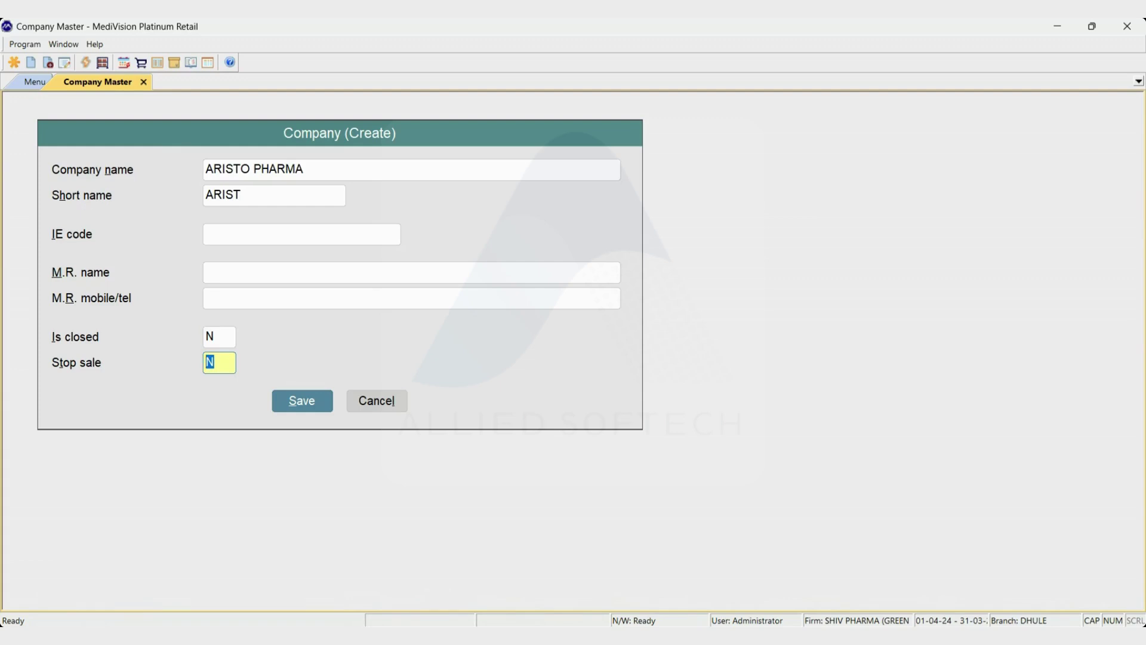
key("Return")
key("Return")
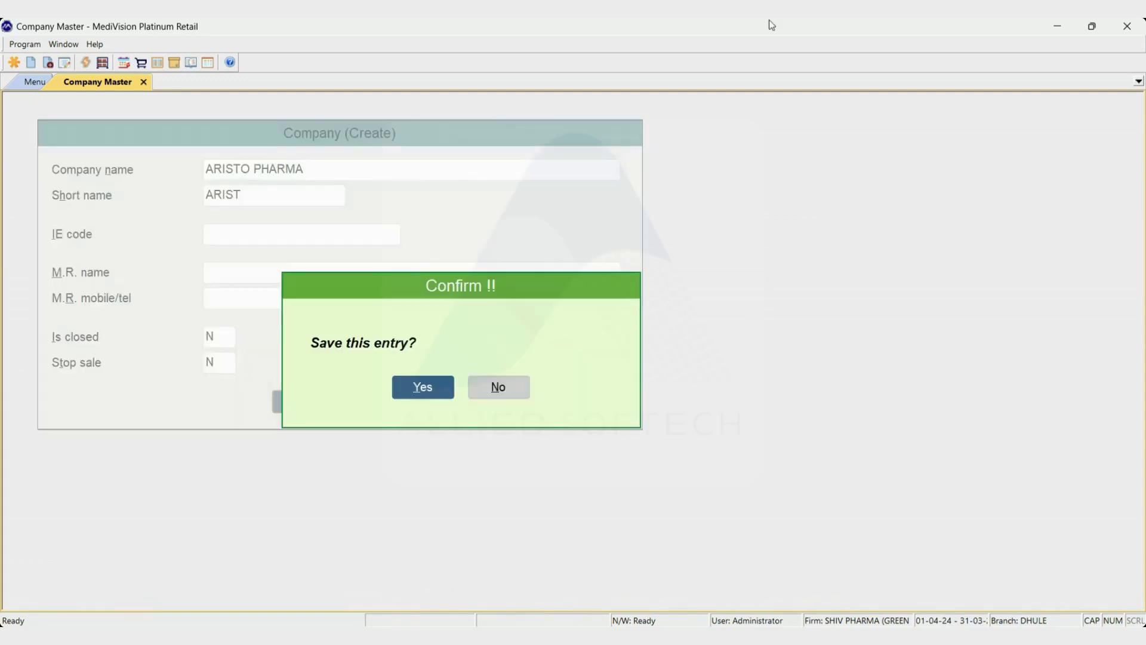
key("Return")
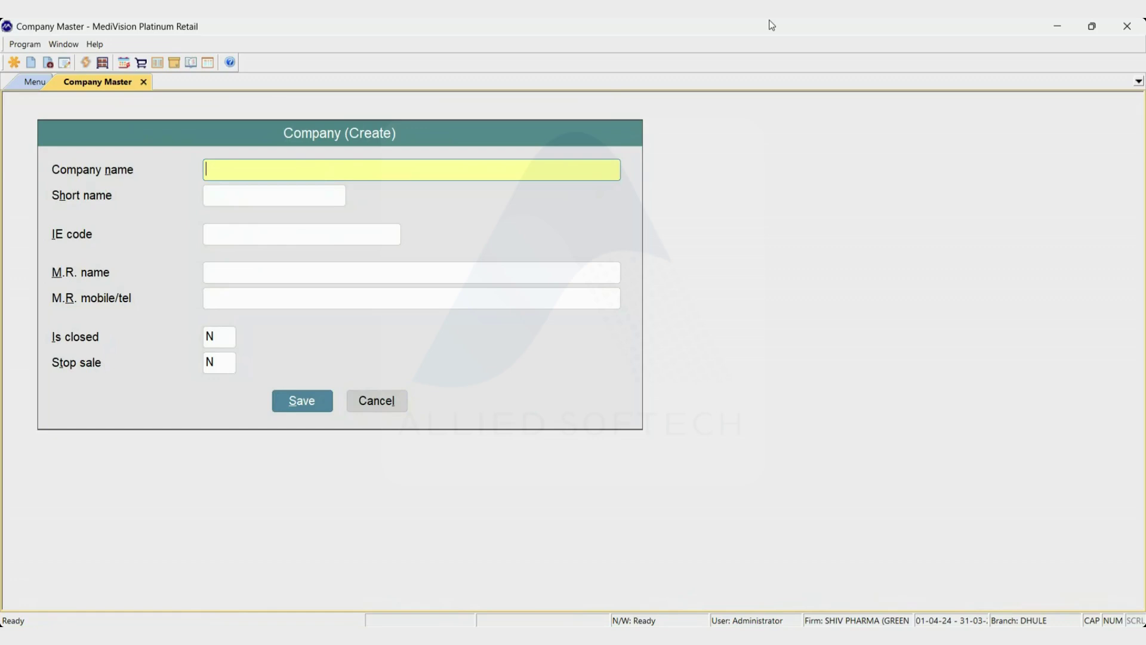
key("Escape")
key("Return")
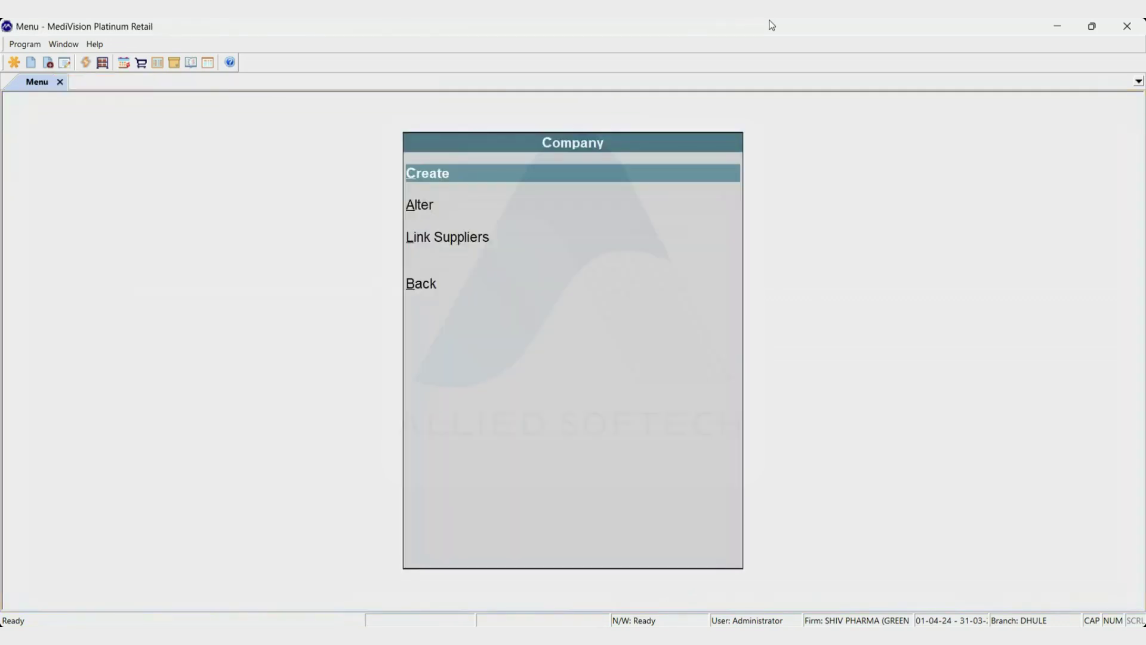
- Open the company ARISTO PHARMA for alteration
key("Down")
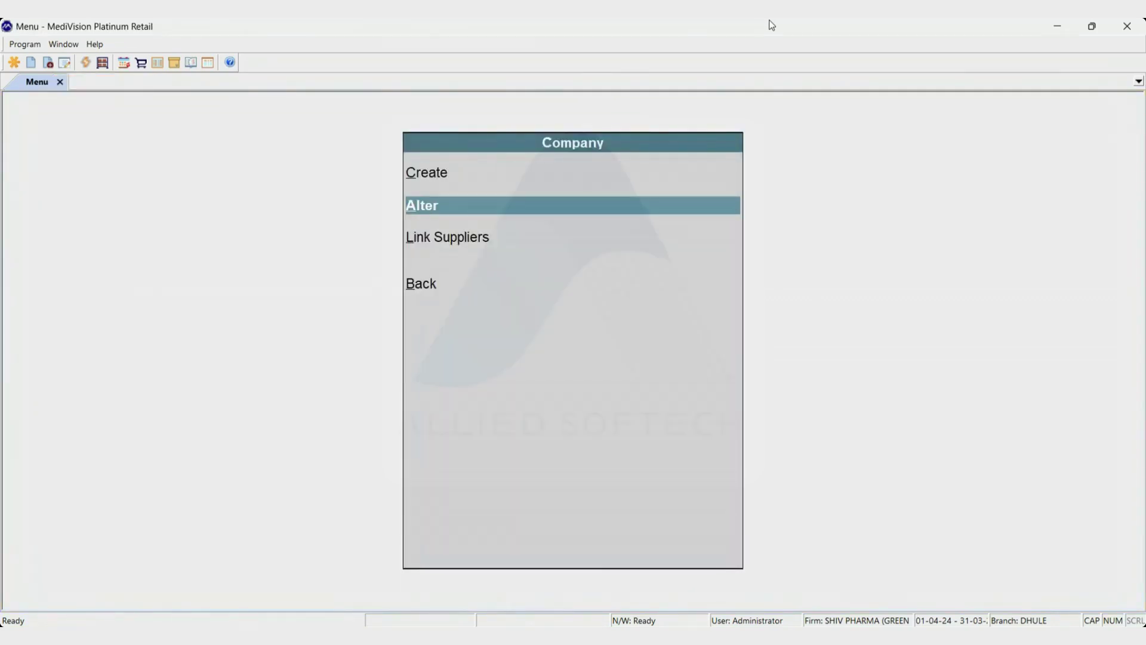
key("Return")
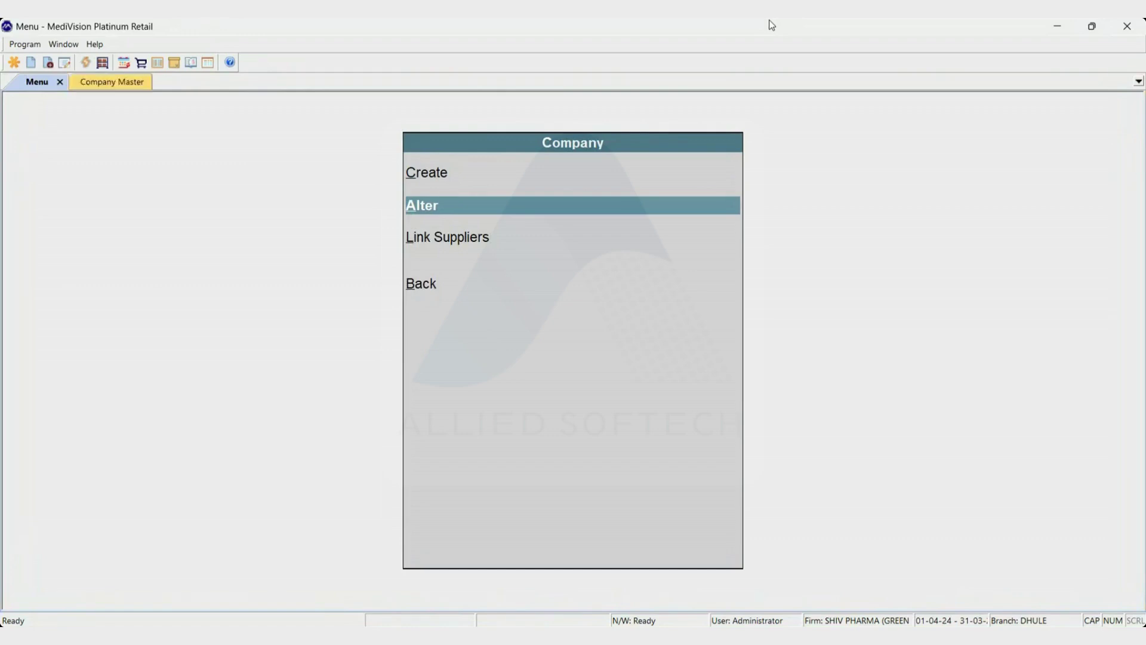
type("ARIS")
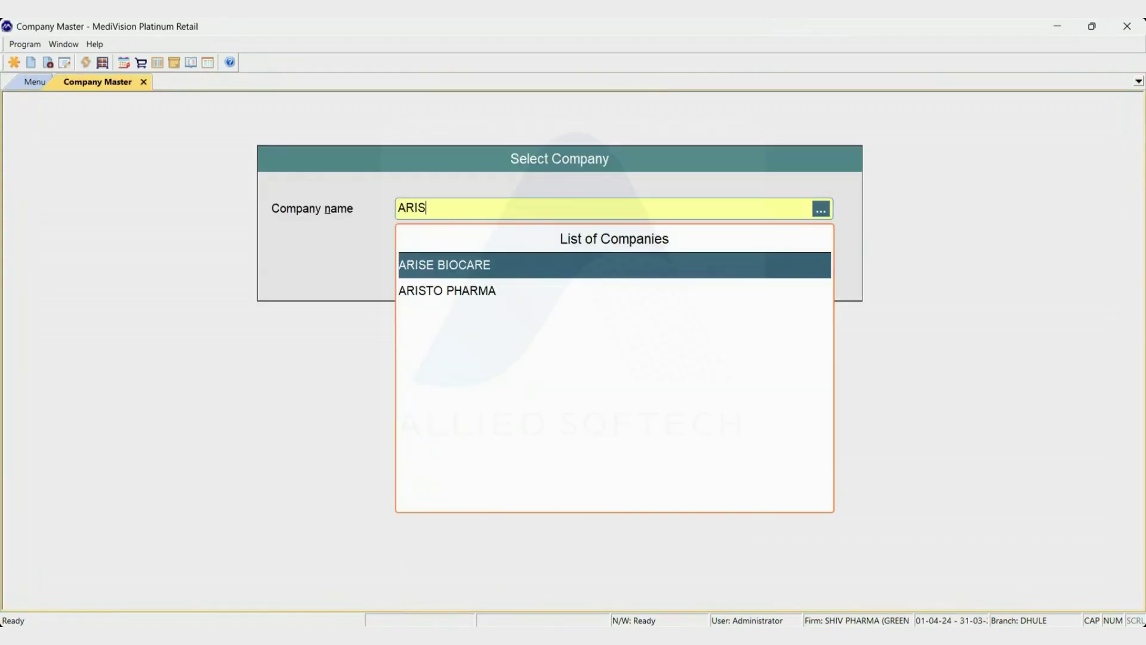
key("Down")
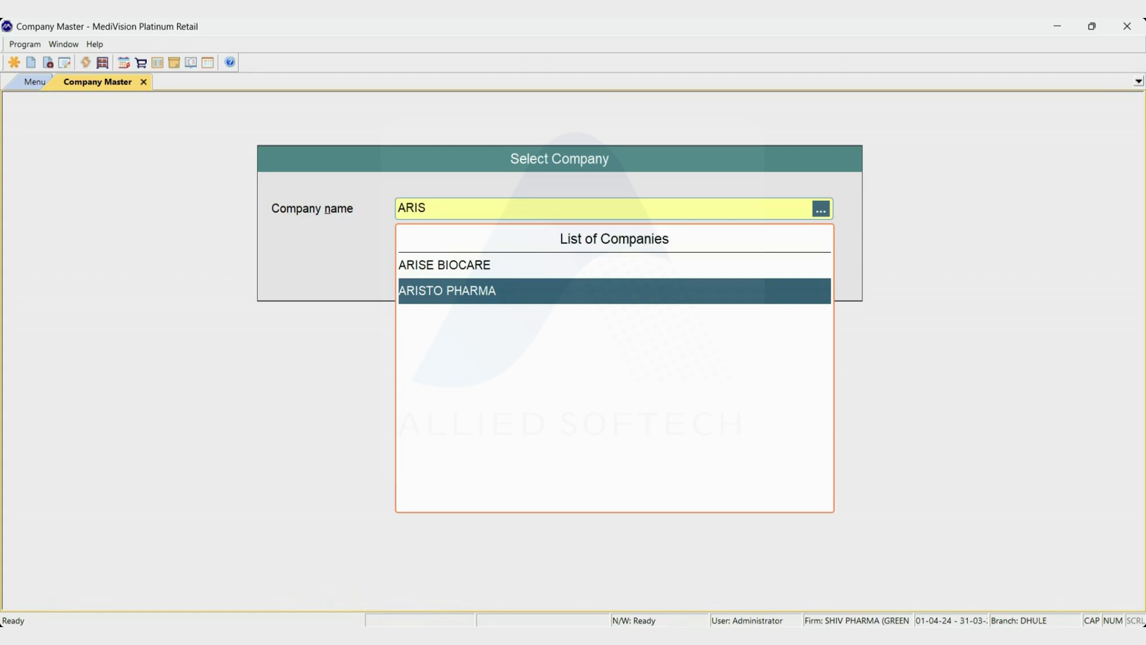
key("Return")
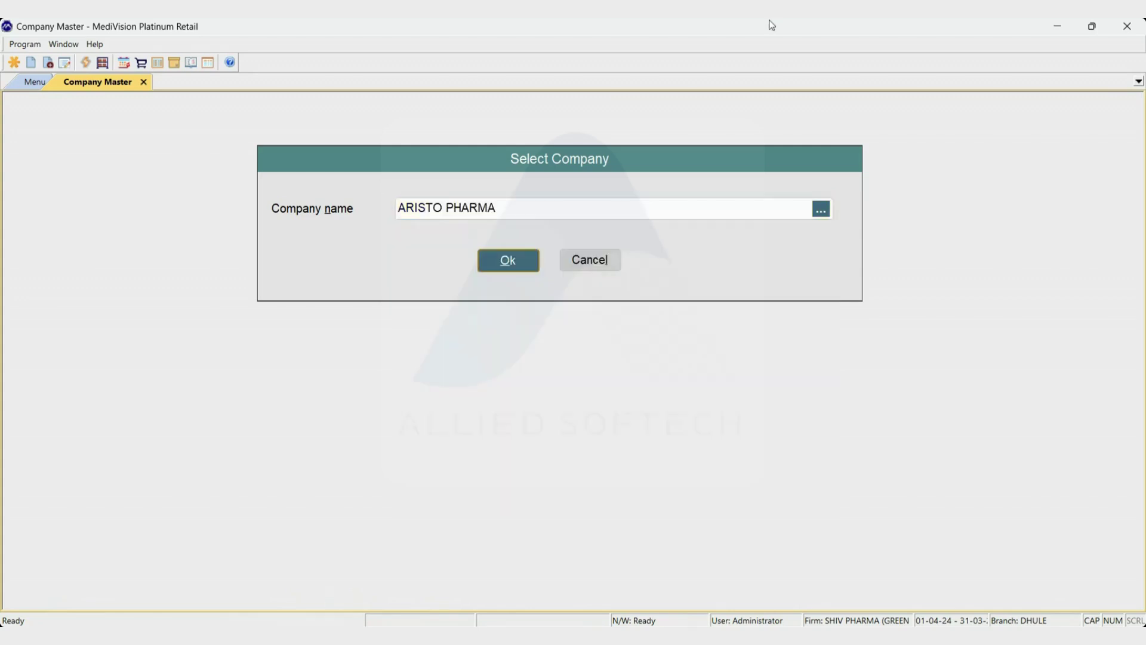
key("Return")
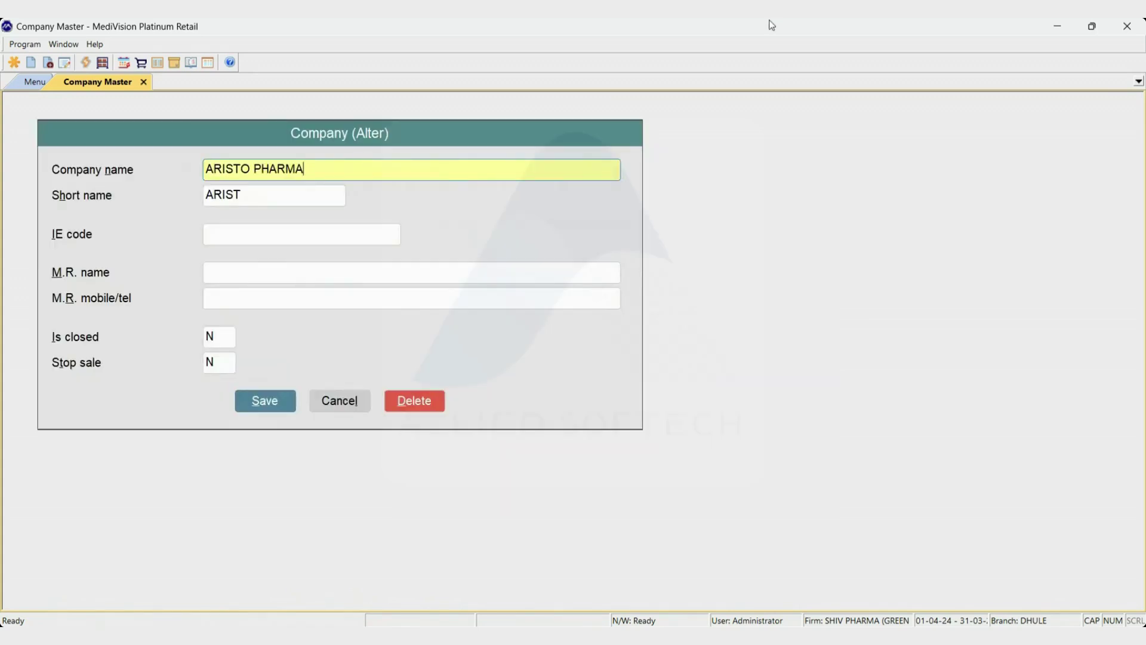
- Rename the company to ARISTO PHARMA PVT LTD, keep its other fields, save it and return to the Company menu
type("PVT LTD")
key("Return")
key("Return")
key("Return")
key("Return")
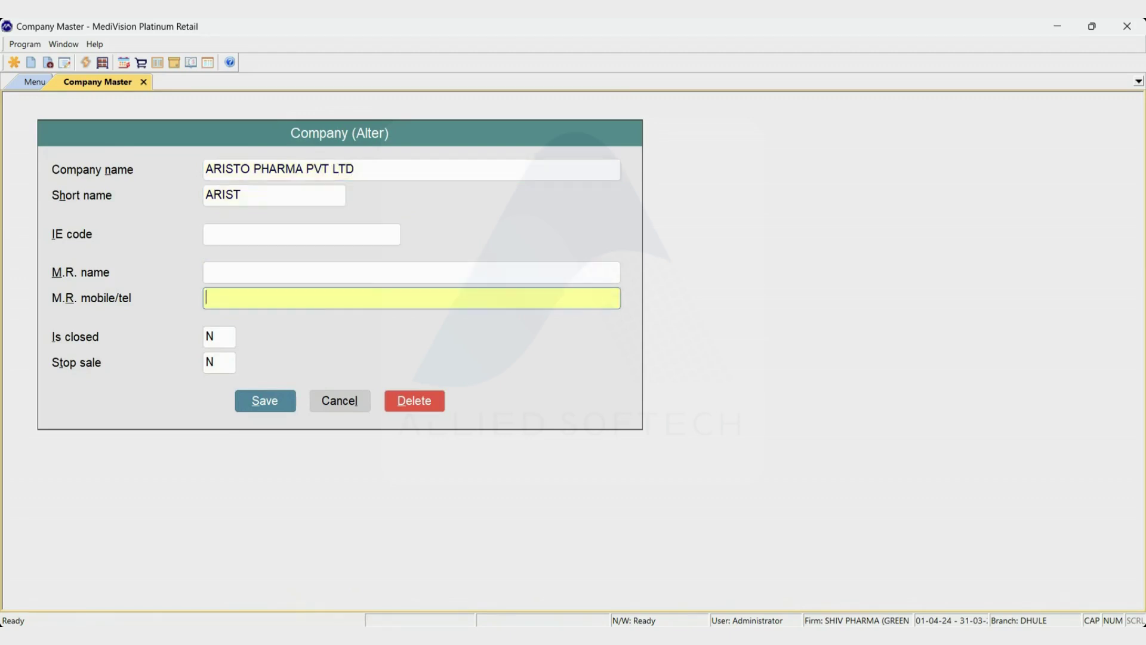
key("Return")
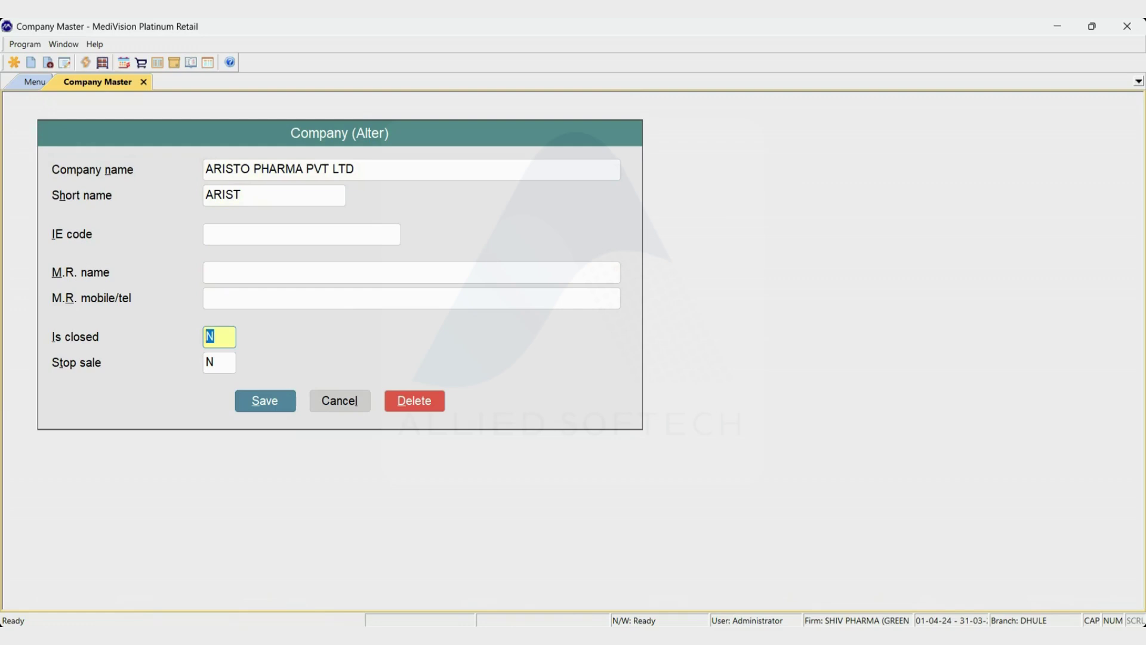
key("Return")
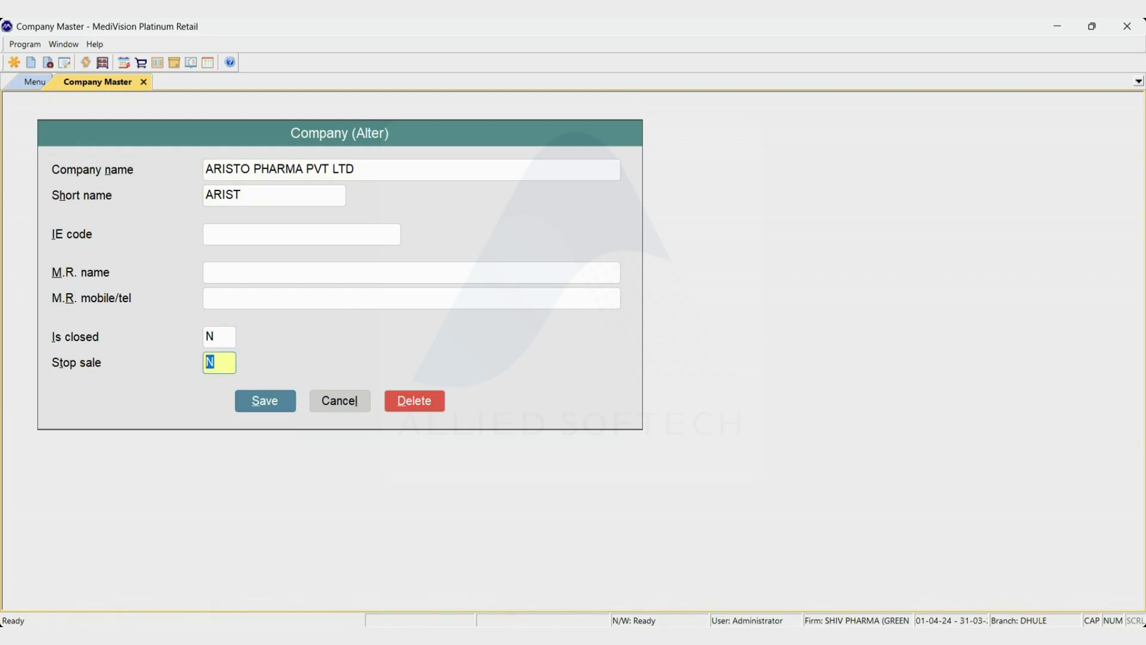
key("Return")
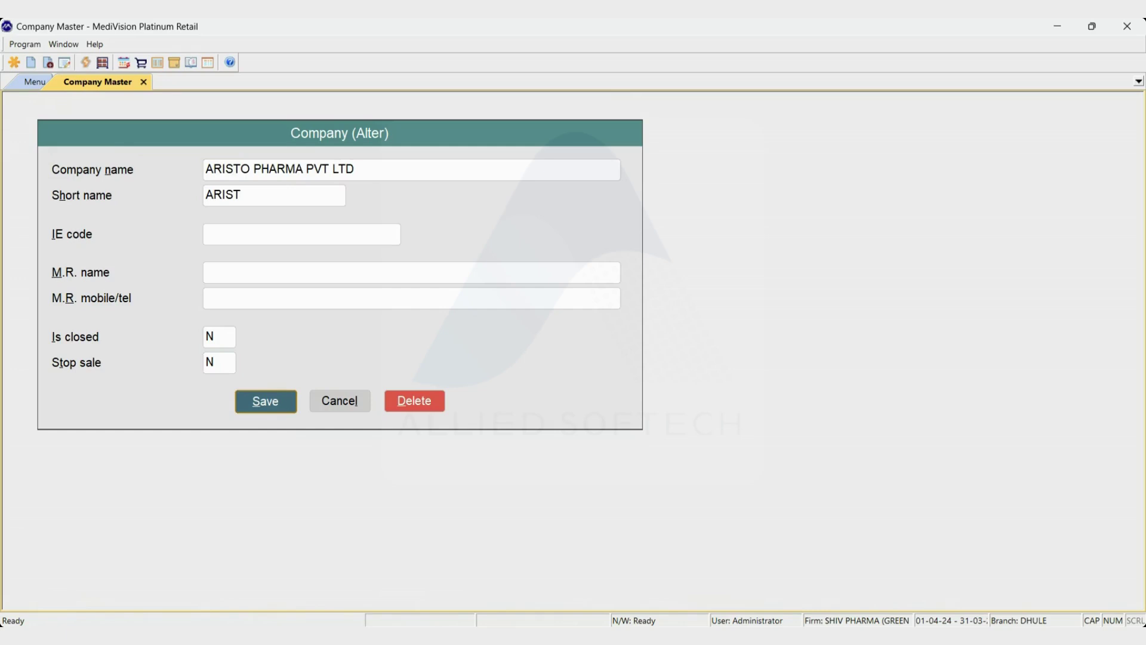
key("Return")
key("Return")
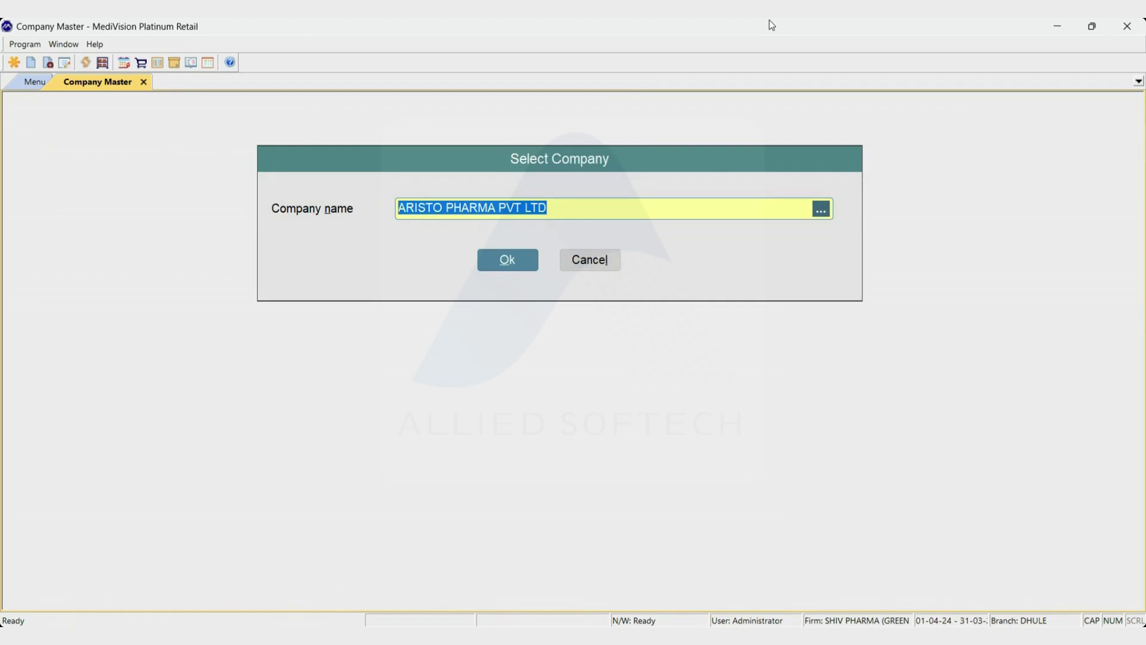
key("Escape")
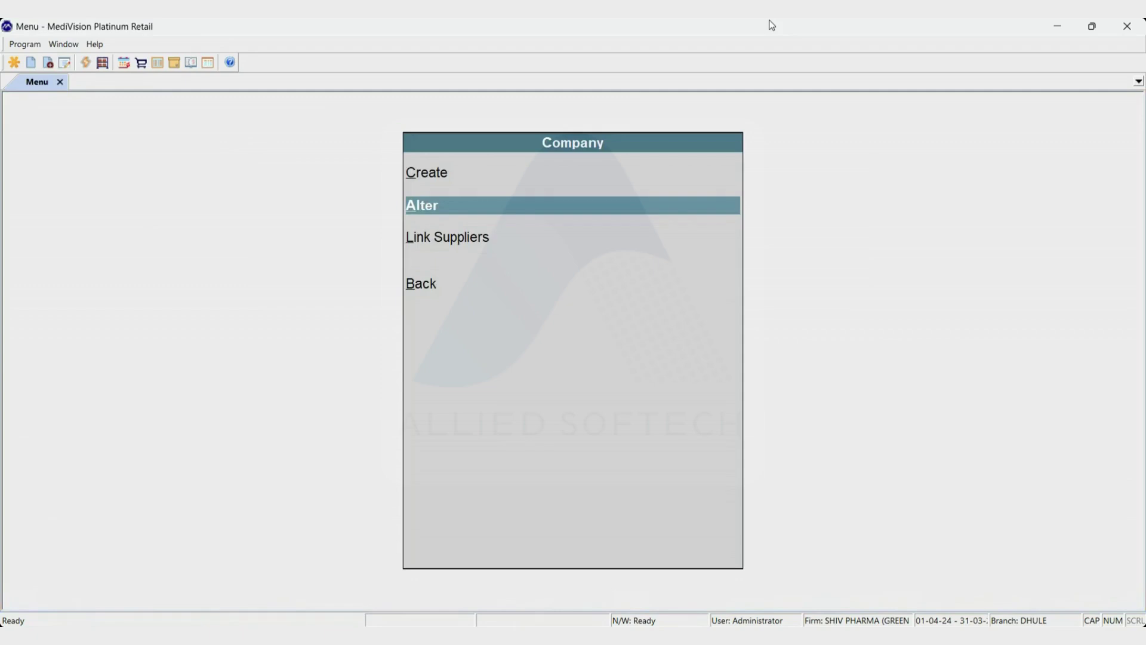
- Open ARISTO PHARMA PVT LTD for alteration and delete its company entry
key("Return")
type("ARIST")
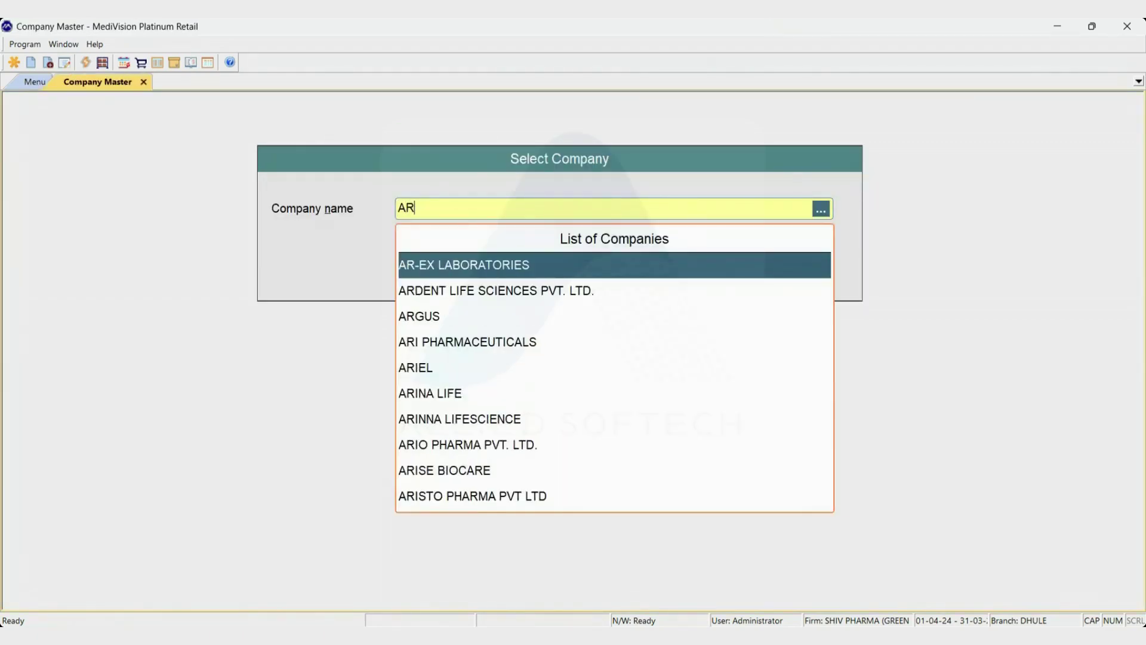
key("Return")
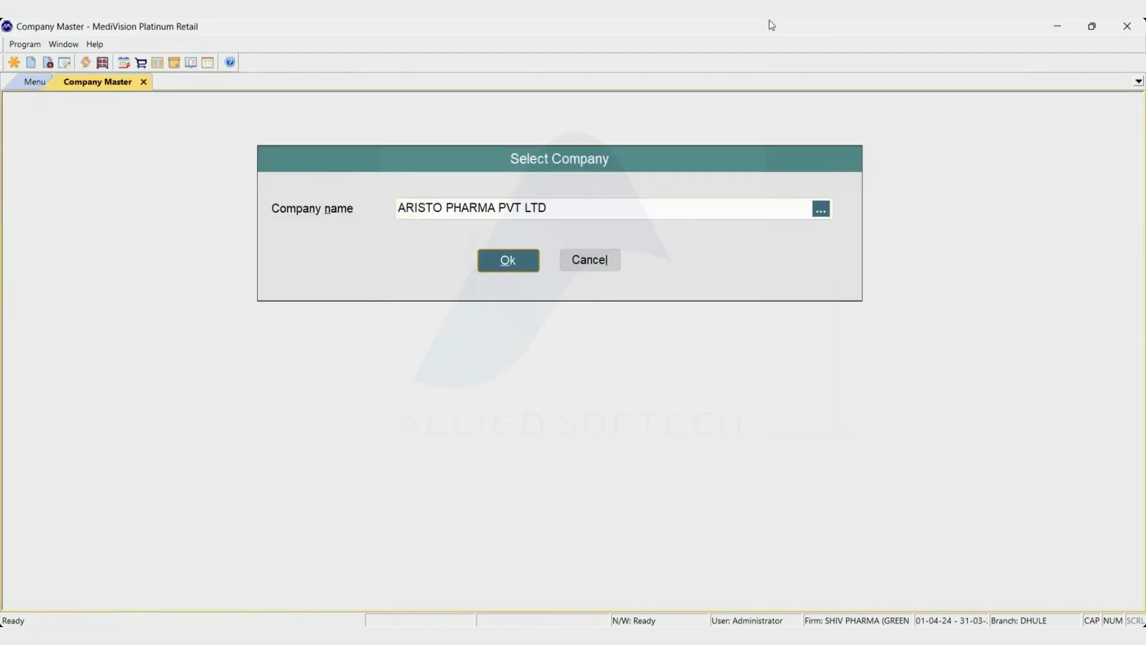
key("Return")
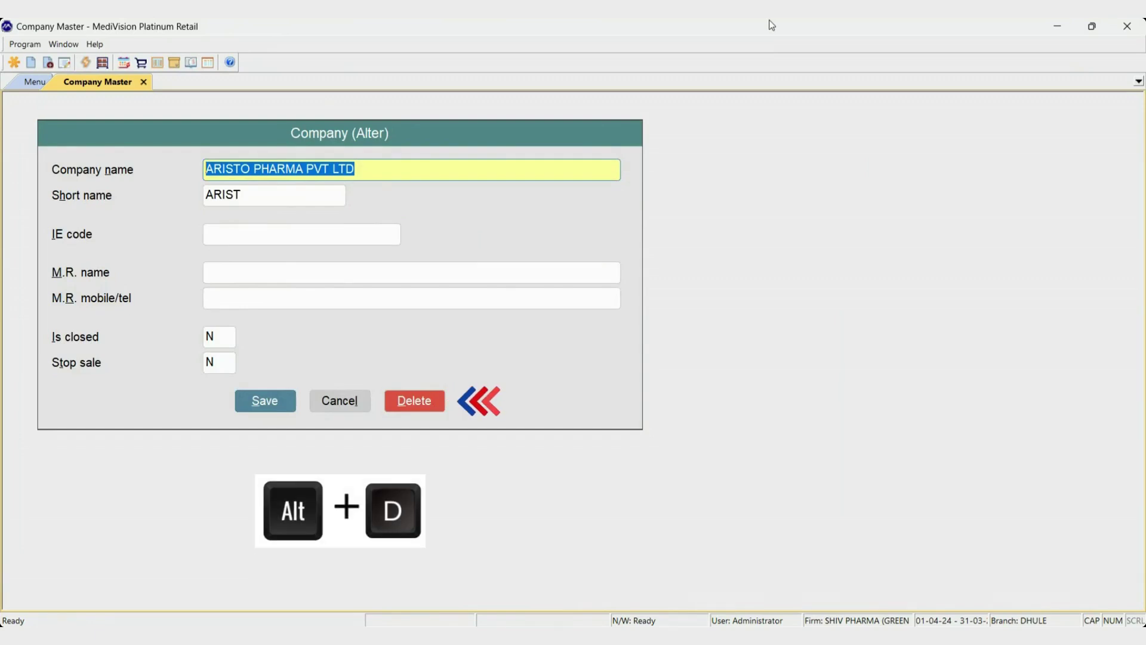
key("alt+d")
key("Left")
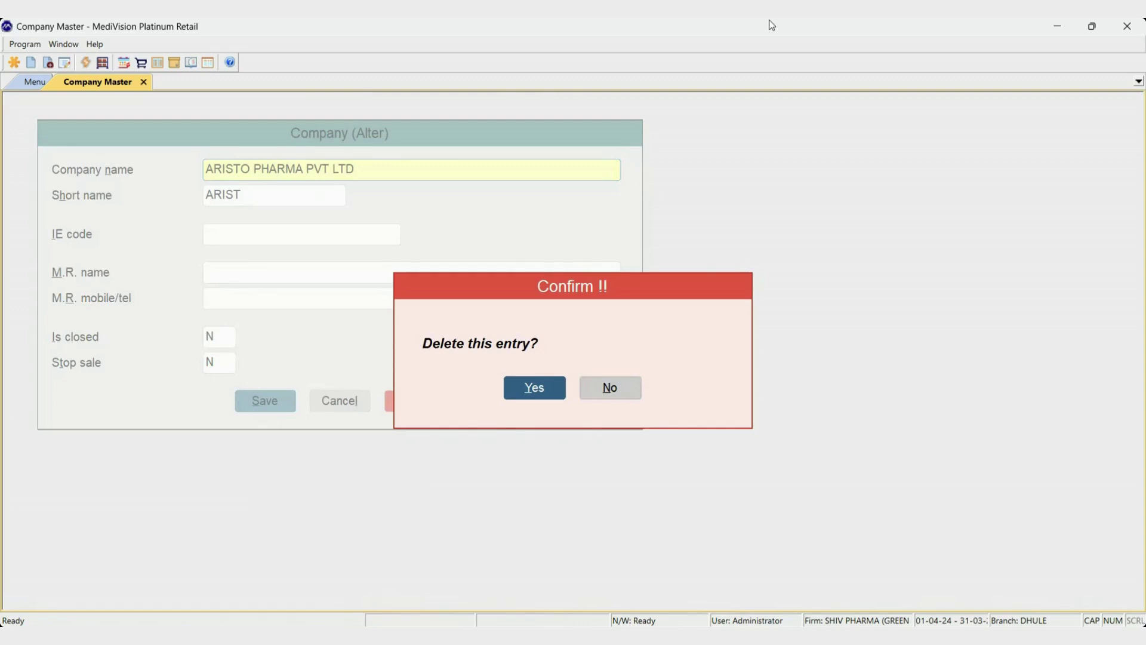
key("Return")
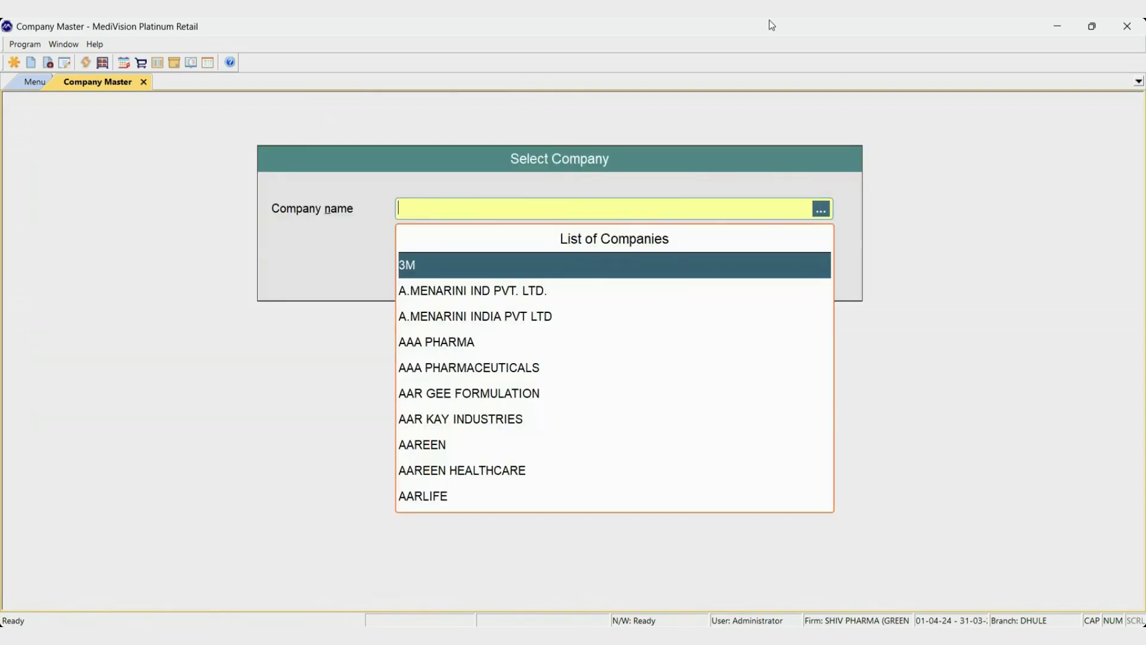
key("Escape")
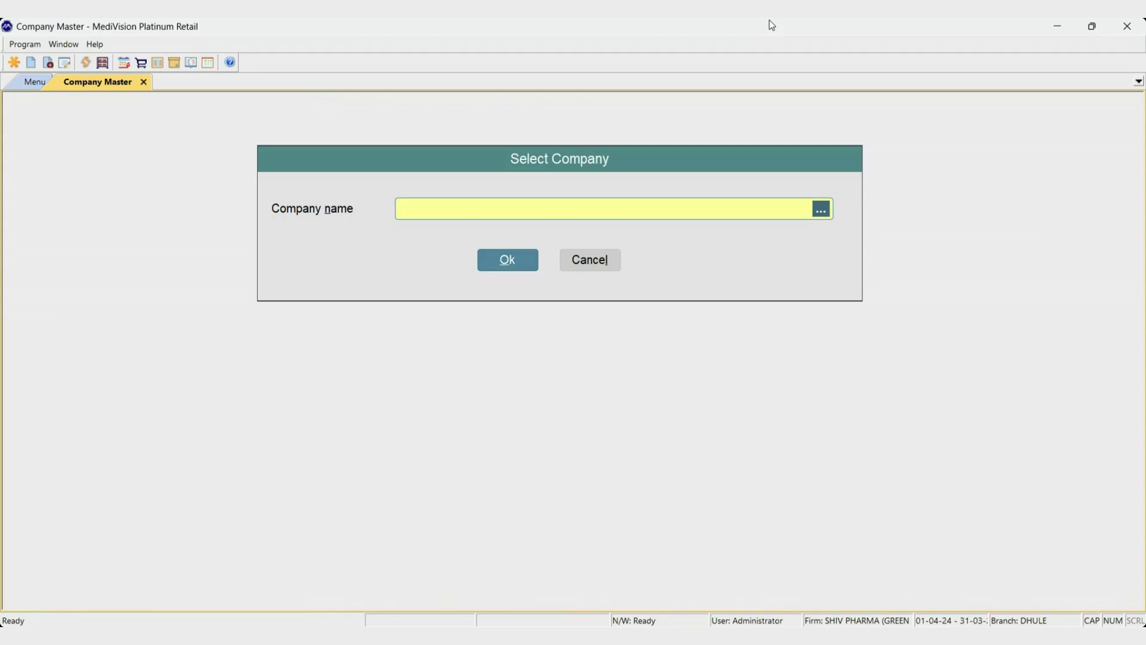
- Open the CIPLA LTD company record to view its details, and return to the Main Menu without changing it
type("CIPLA")
key("Down")
key("Return")
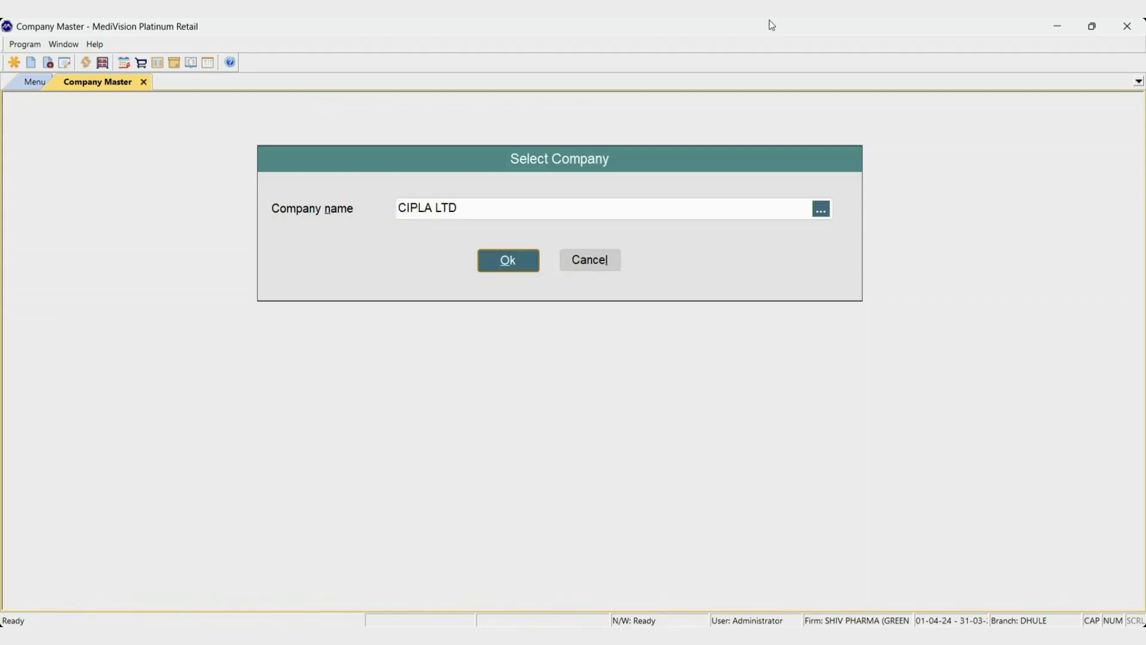
key("Return")
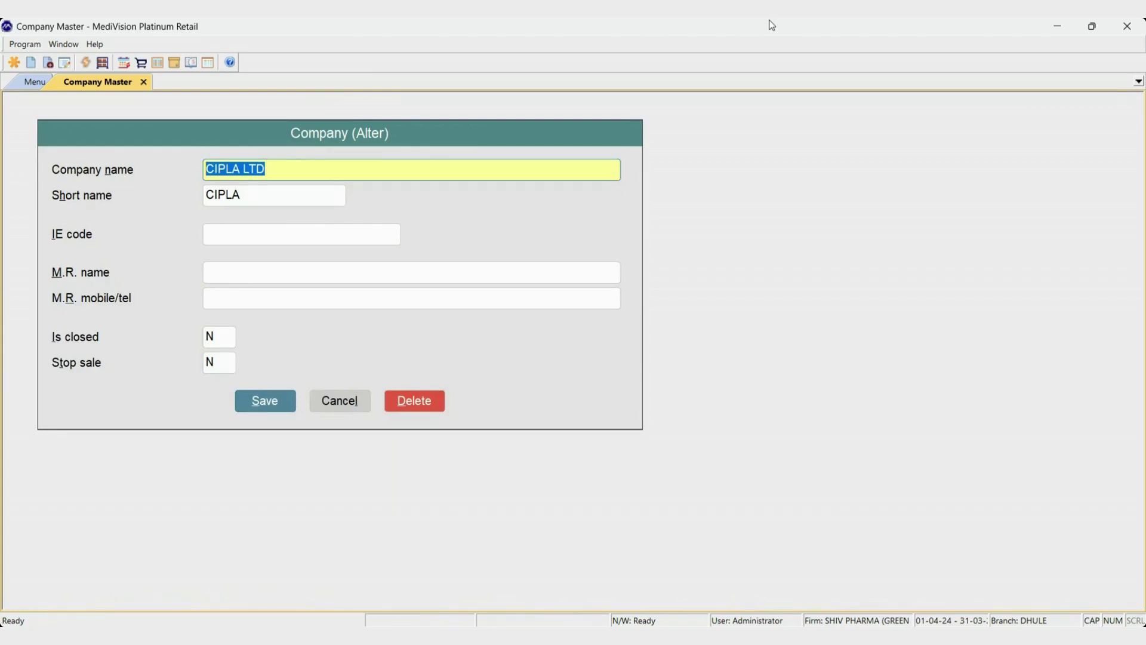
key("Escape")
key("Return")
key("Escape")
key("Escape")
- Open a new counter sale entry and search its products for CIPLOX
key("Down")
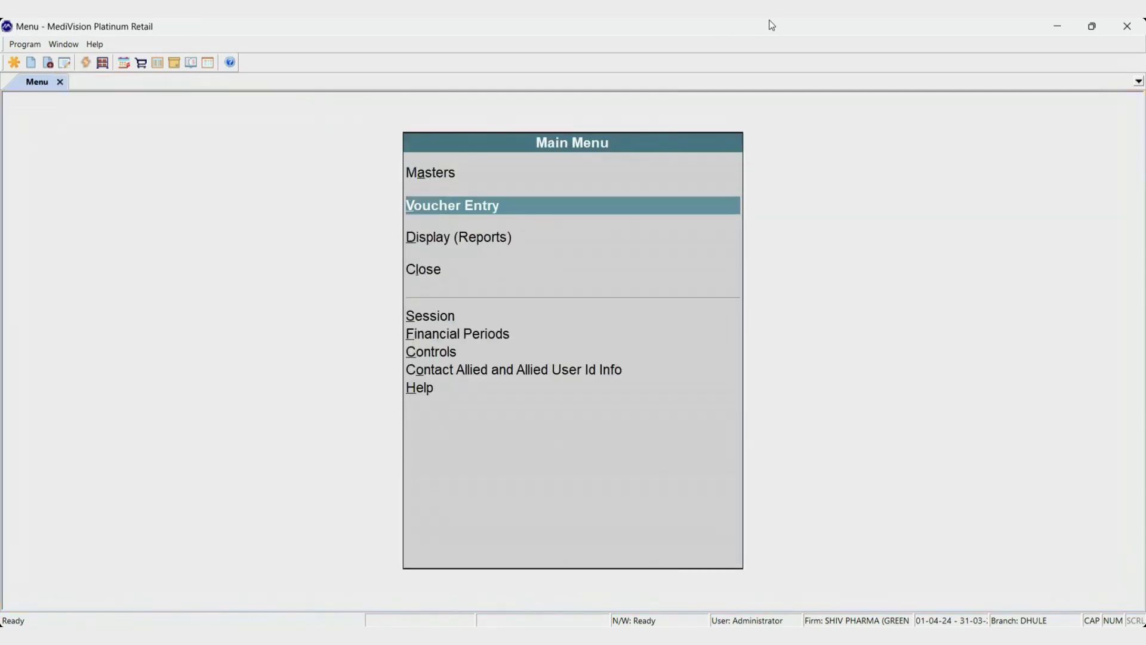
key("Return")
key("Return")
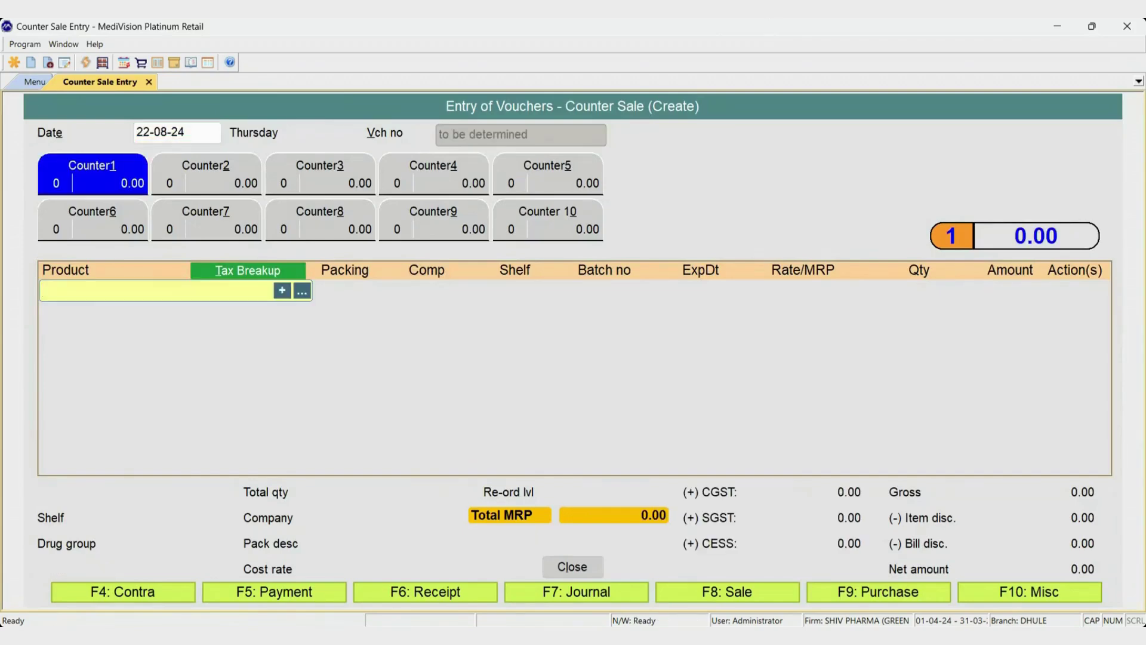
type("CIPLOX")
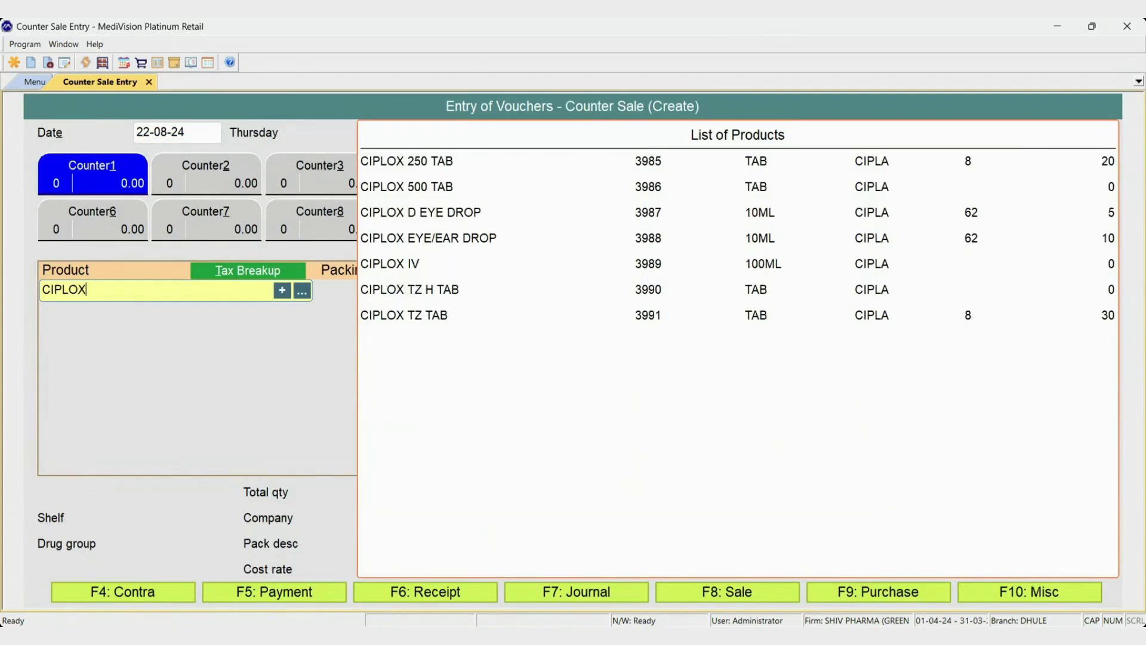
- Browse the listed CIPLOX products and quit the counter sale entry without adding any of them
key("Down")
key("Down")
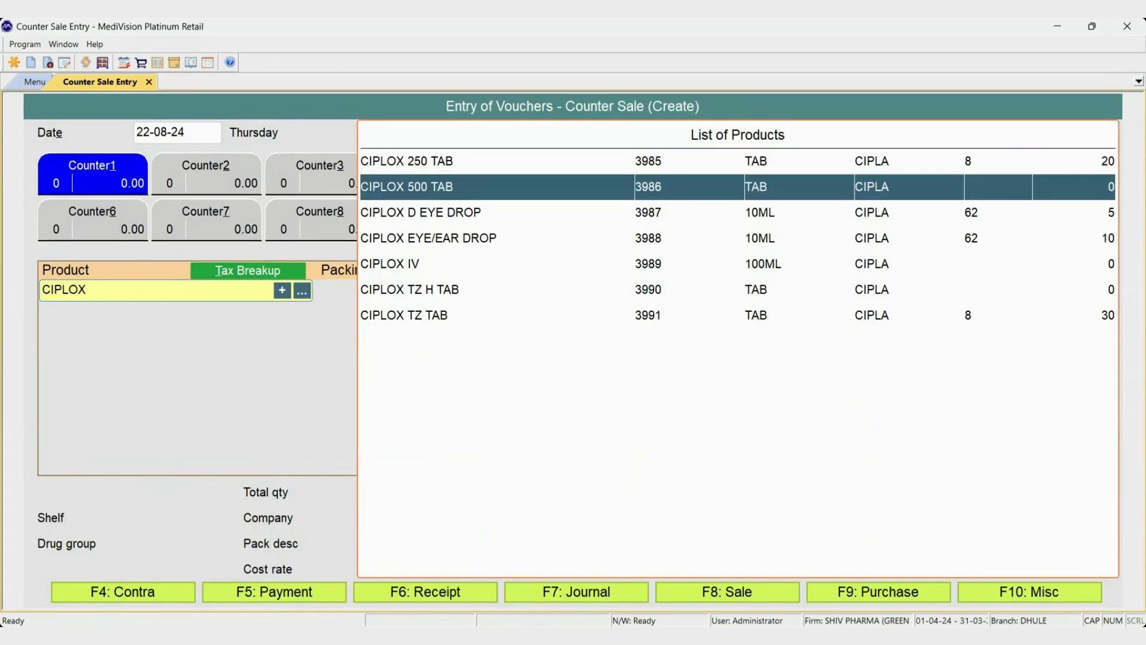
key("Down")
key("Down")
key("Down")
key("Up")
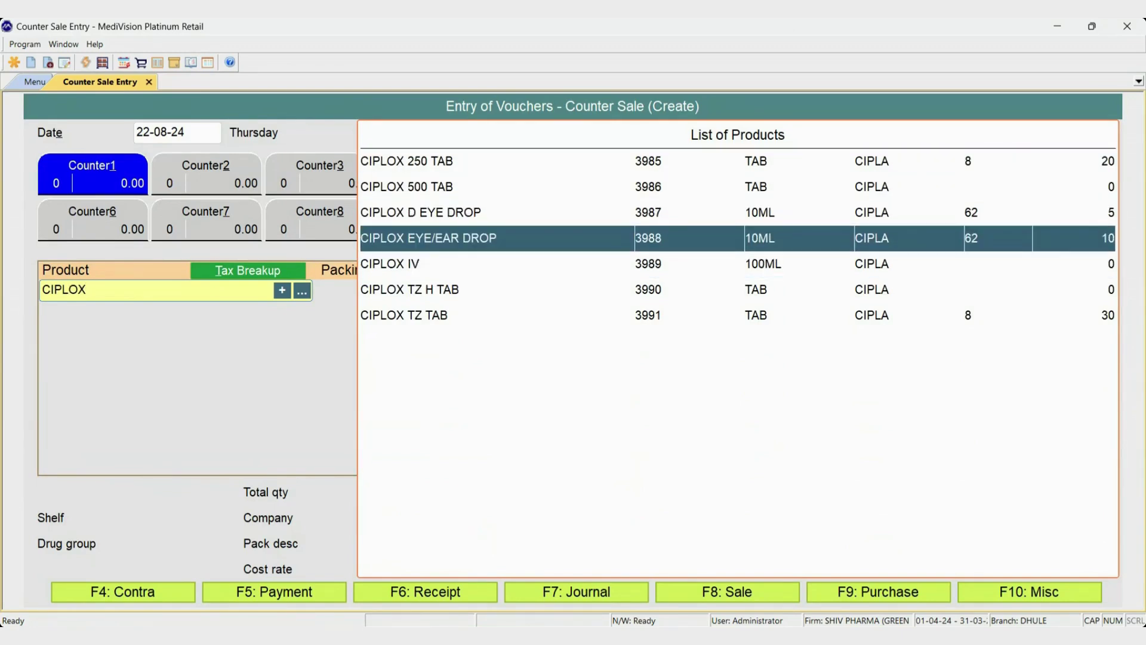
key("Up")
key("Up")
key("Up")
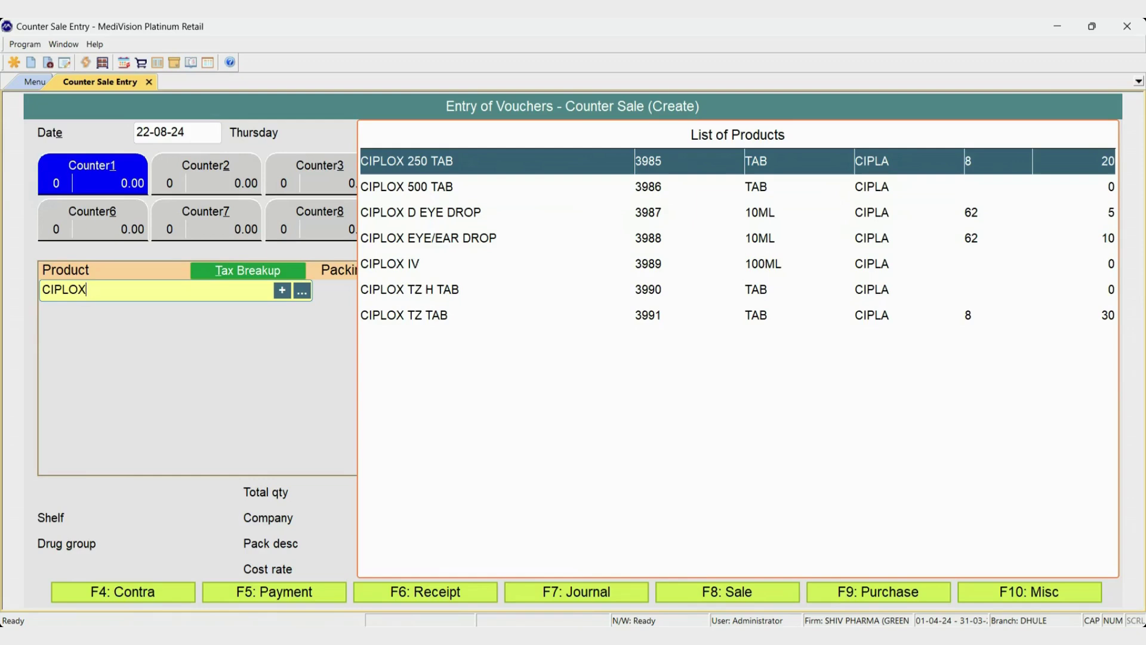
key("Escape")
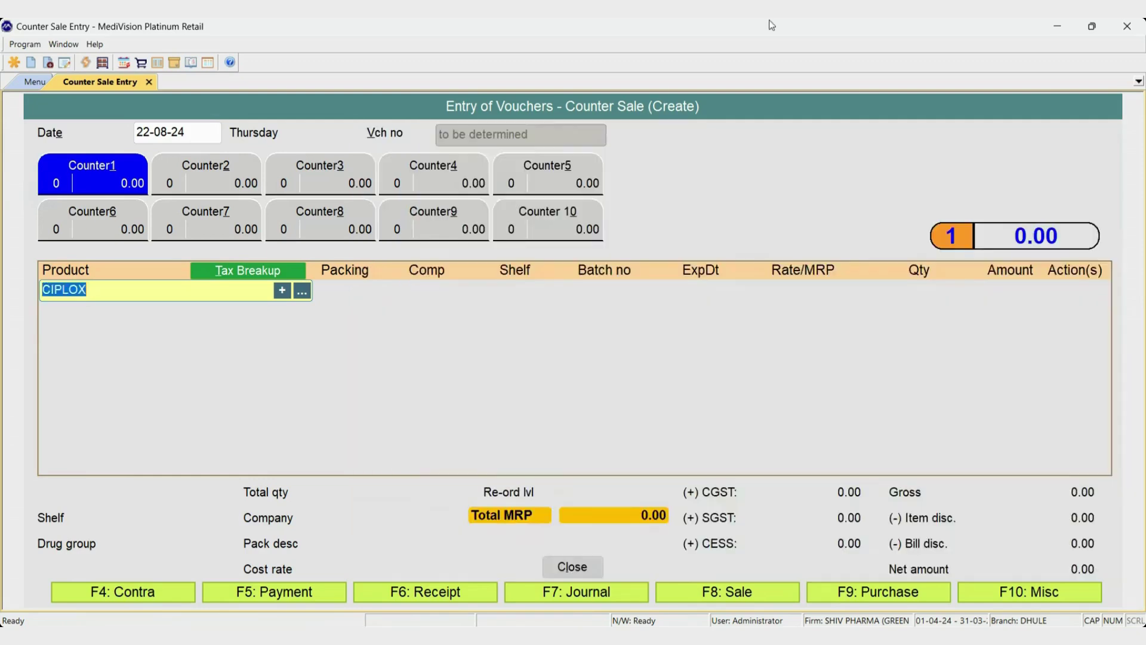
key("Escape")
key("Return")
- Open the CIPLA LTD company record for alteration from the company masters
key("Up")
key("Return")
key("Down")
key("Return")
key("Down")
key("Return")
type("CIPLA")
key("Down")
key("Return")
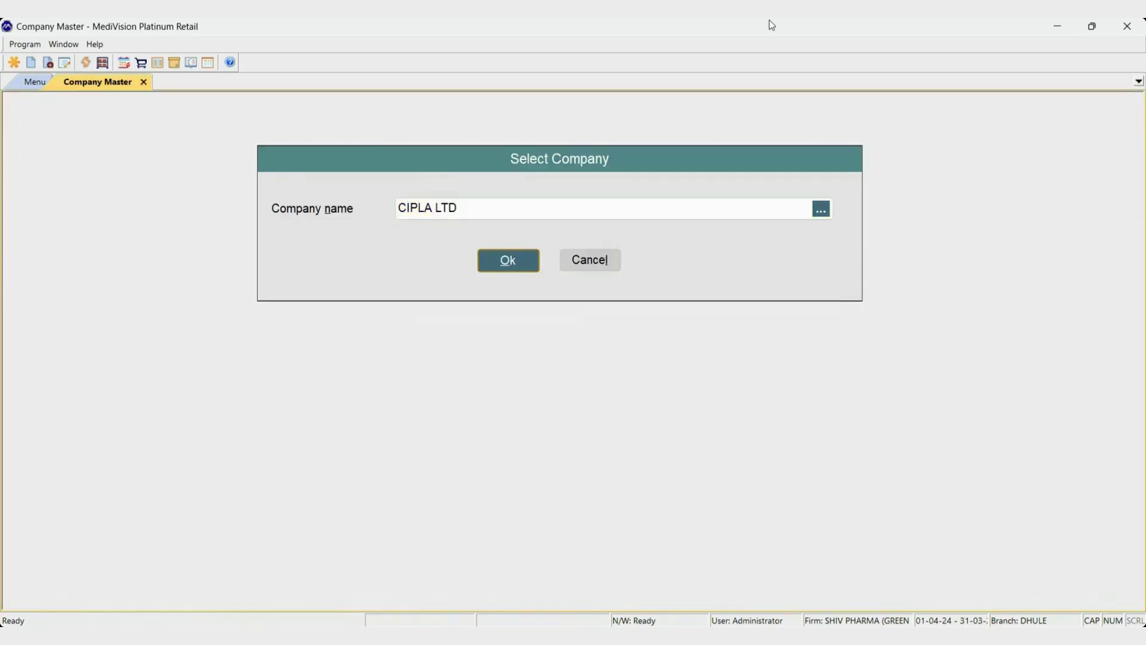
key("Return")
- Set Is closed to Y for CIPLA LTD, save the entry and return to the Masters menu
key("Return")
key("Return")
key("Return")
key("Return")
key("Return")
type("Y")
key("Return")
key("Return")
key("Return")
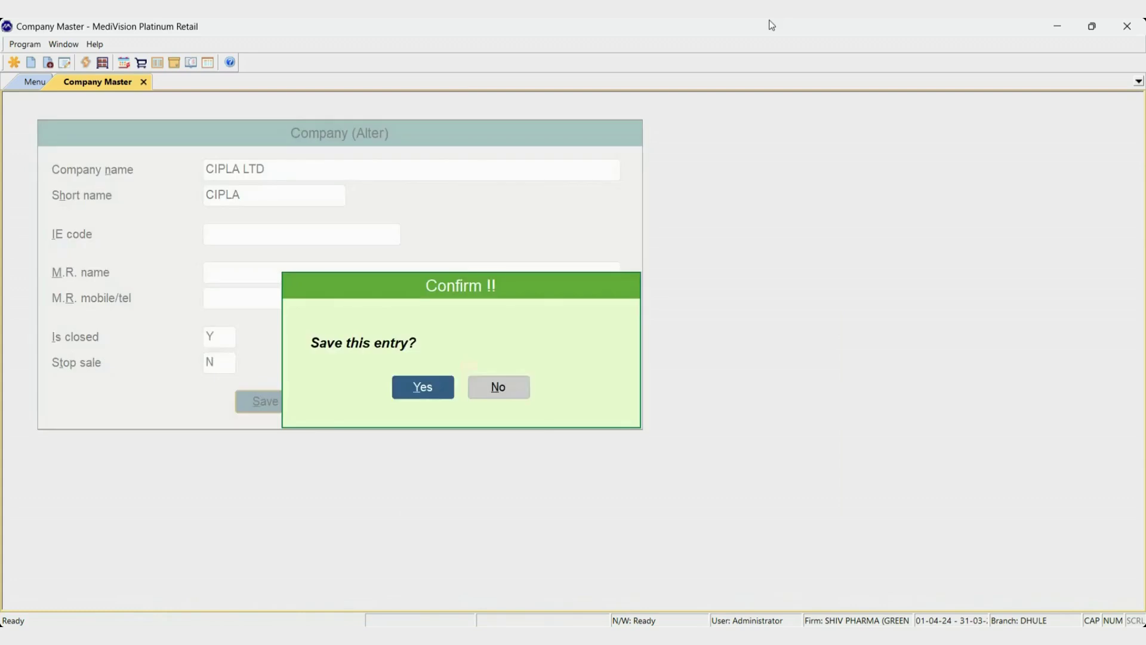
key("Return")
key("Escape")
key("Escape")
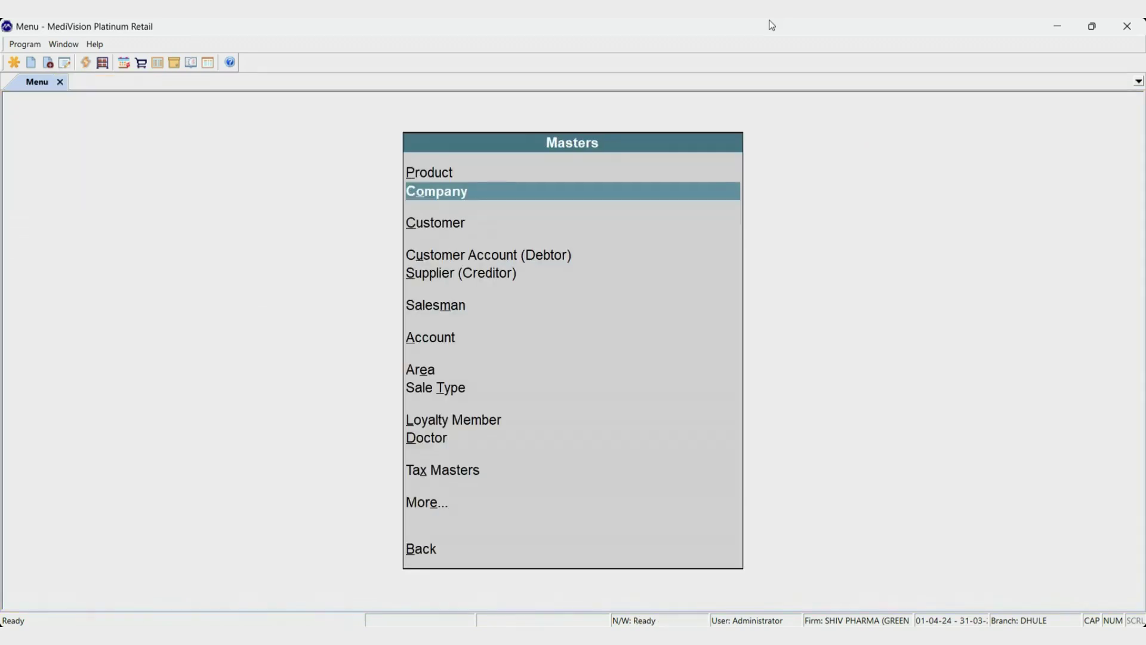
- Search for CIPLOX products in a new counter sale entry and quit it without adding anything
key("Escape")
key("Down")
key("Return")
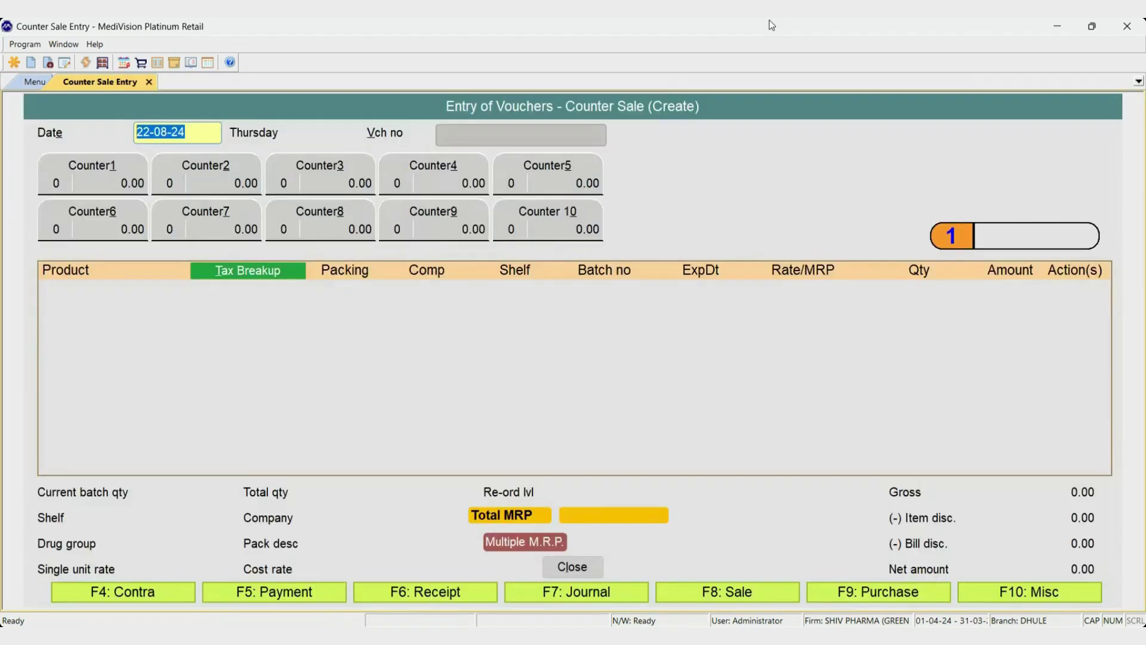
type("CIPLOX")
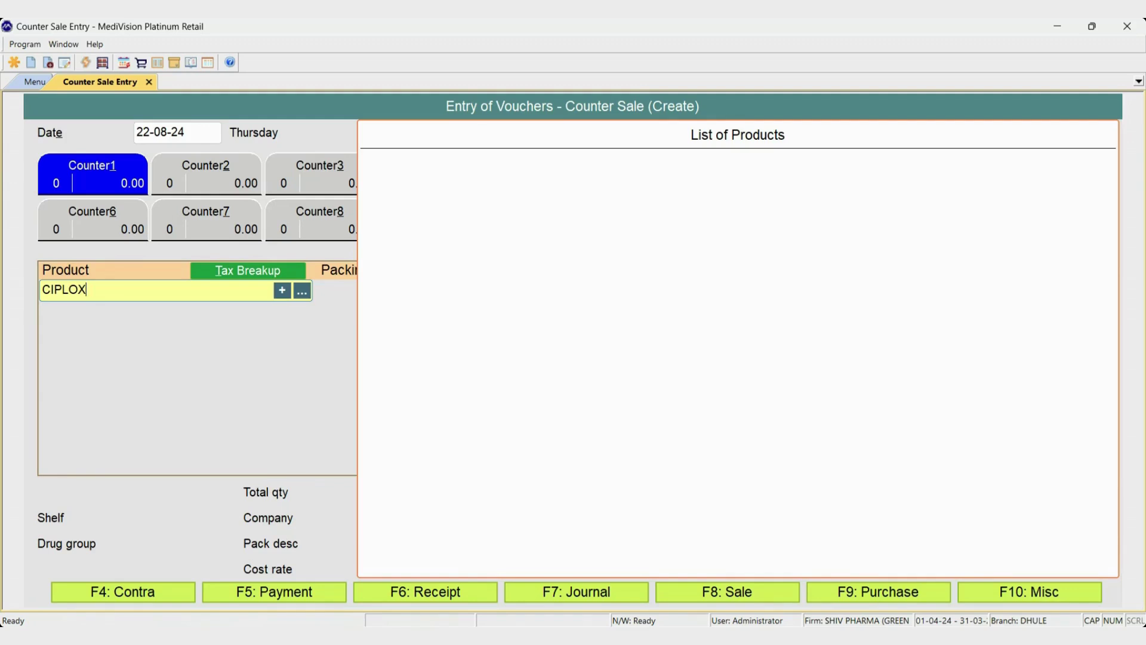
key("Escape")
key("Escape")
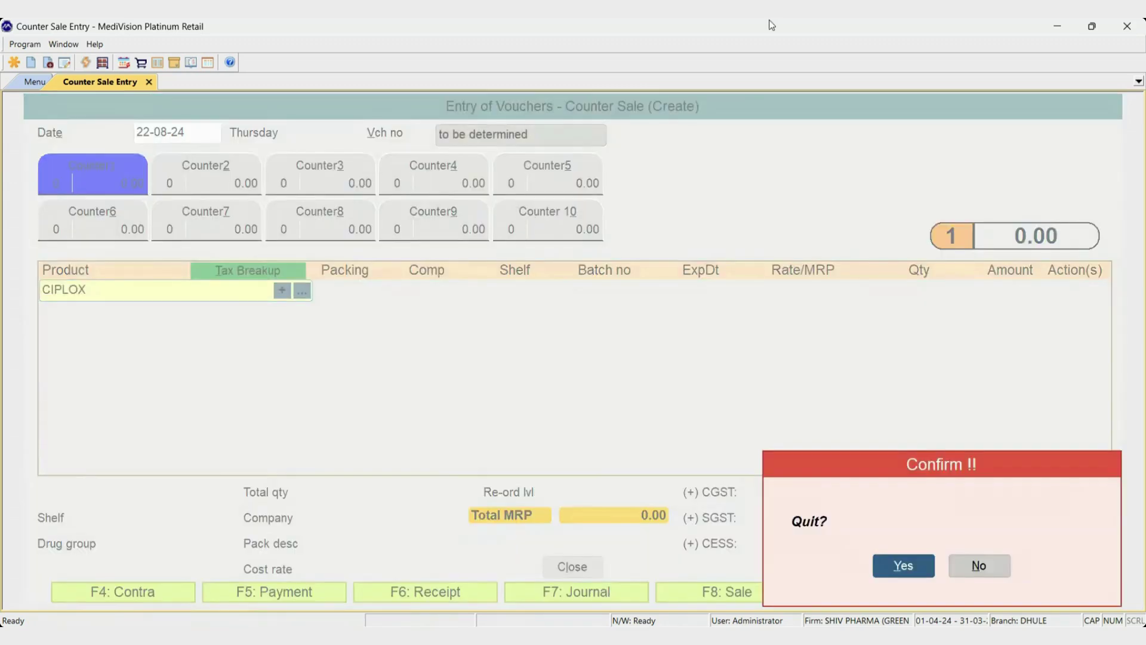
key("Return")
- Return to the company masters and reopen CIPLA LTD for alteration
key("Up")
key("Return")
key("Down")
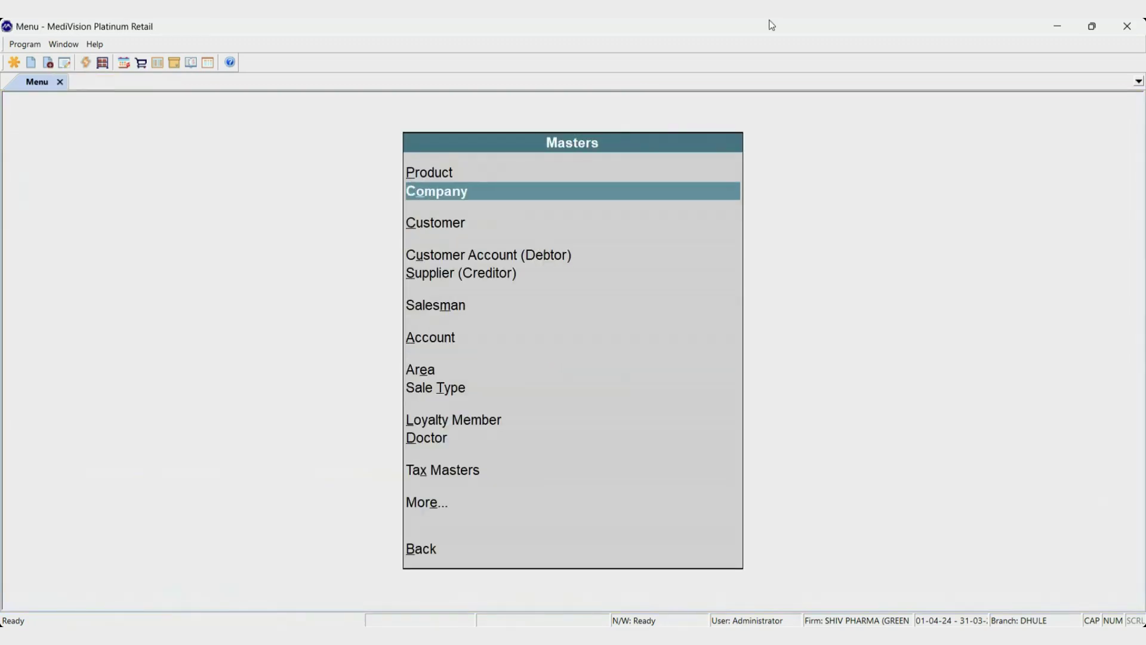
key("Return")
key("Down")
key("Return")
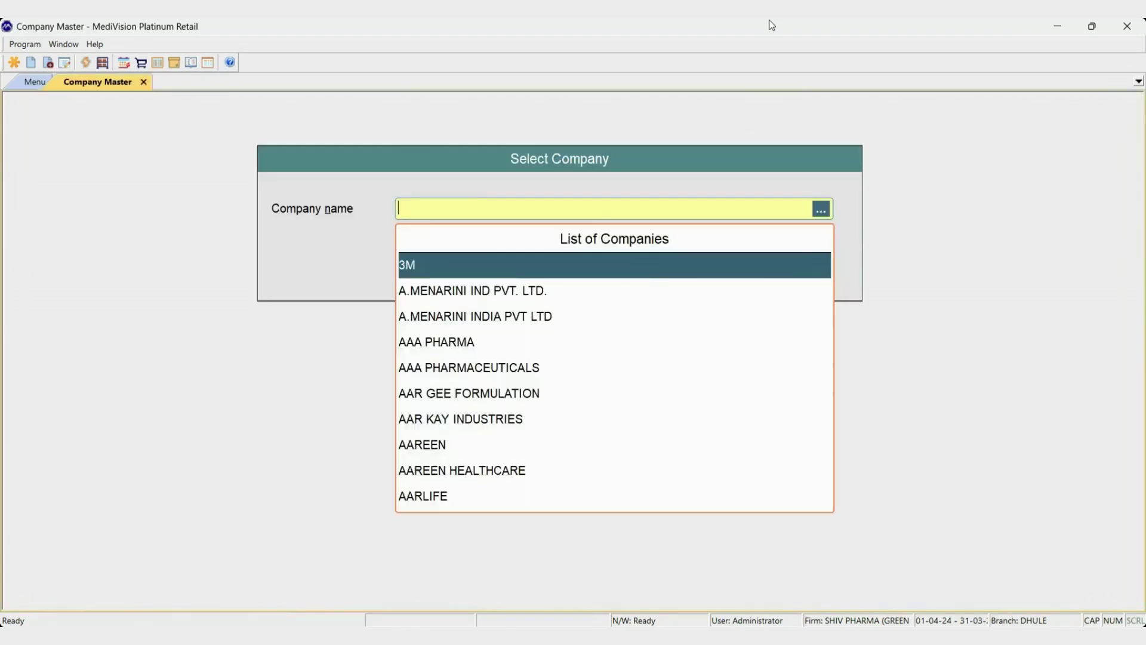
type("CIPLOX")
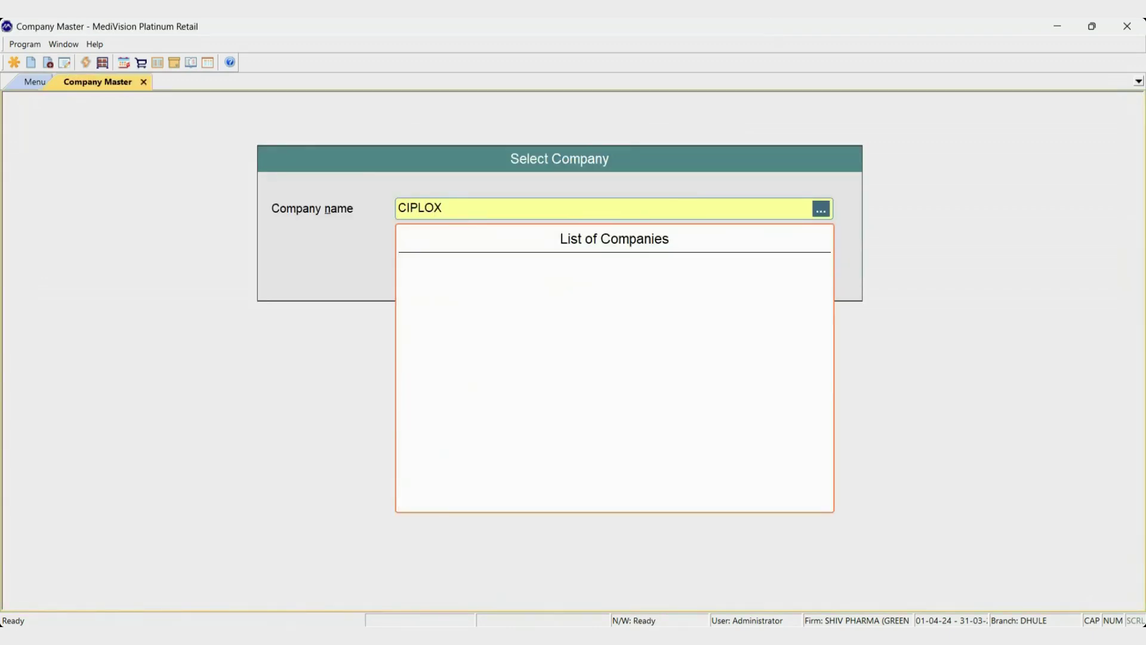
key("BackSpace")
key("BackSpace")
key("Down")
key("Return")
key("Return")
- Set Is closed to N and Stop sale to Y for CIPLA LTD, and save the entry
key("Return")
key("Return")
key("Return")
key("Return")
key("Return")
type("N")
key("Return")
type("Y")
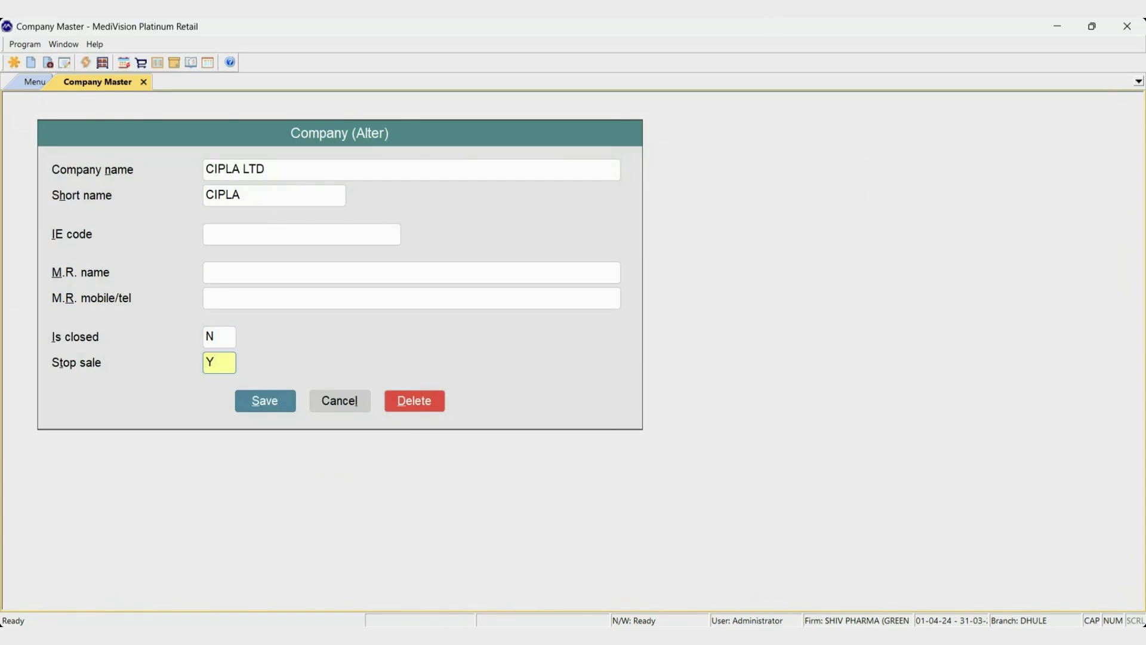
key("Return")
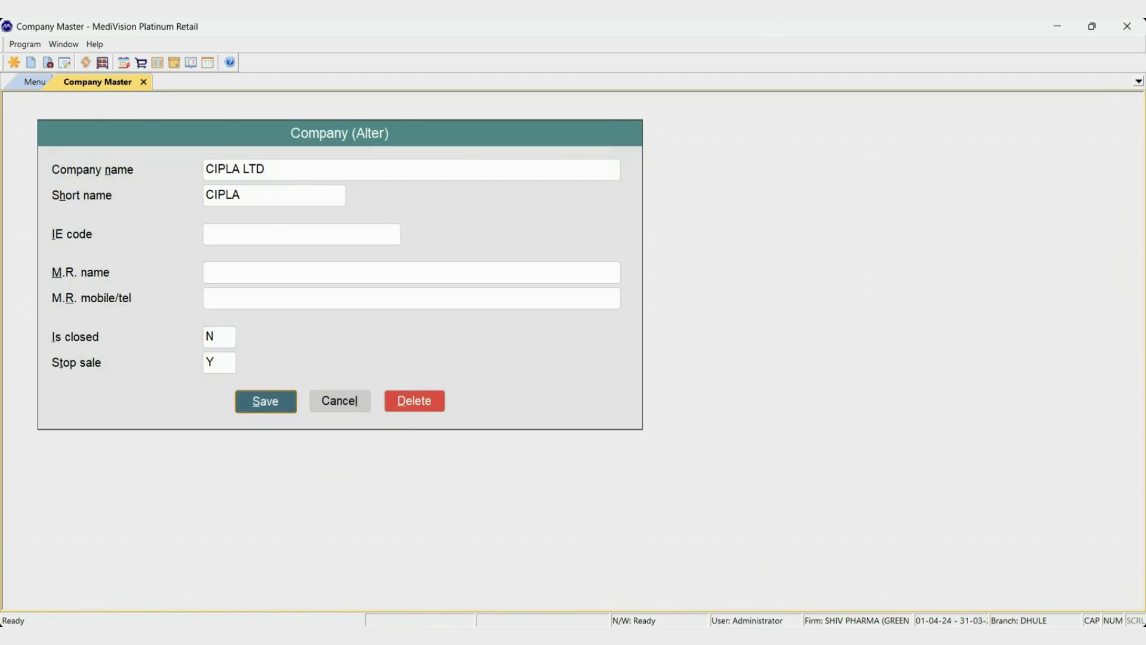
key("Return")
key("Return")
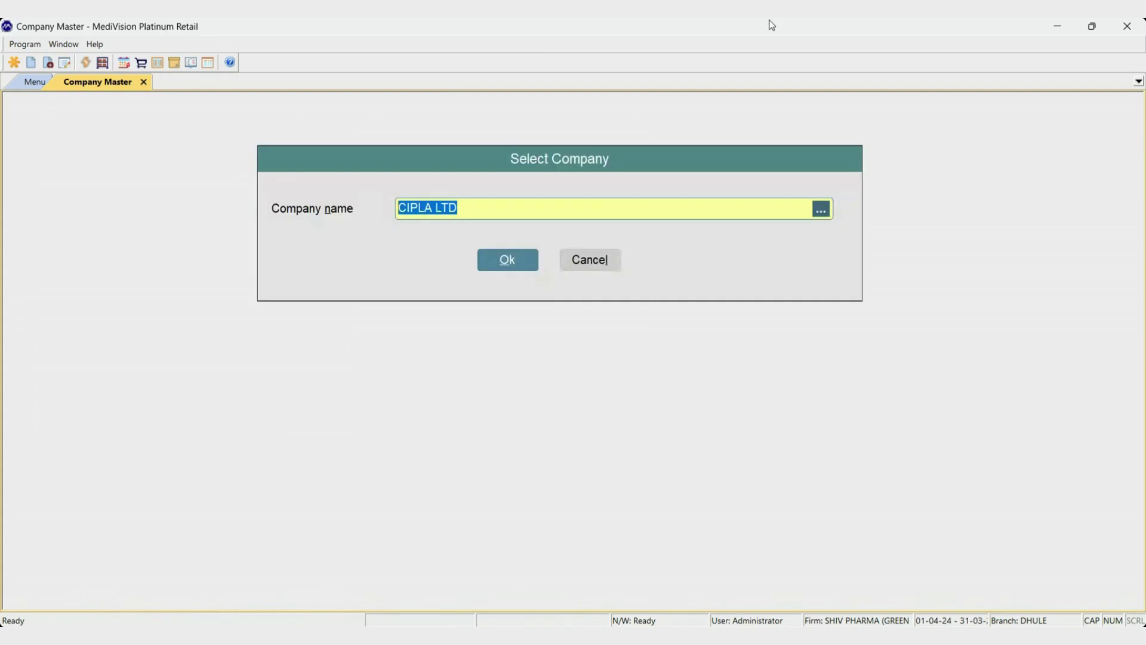
key("Escape")
key("Escape")
- Try to add CIPLOX 250 TAB to a new counter sale entry, and quit the voucher
key("Down")
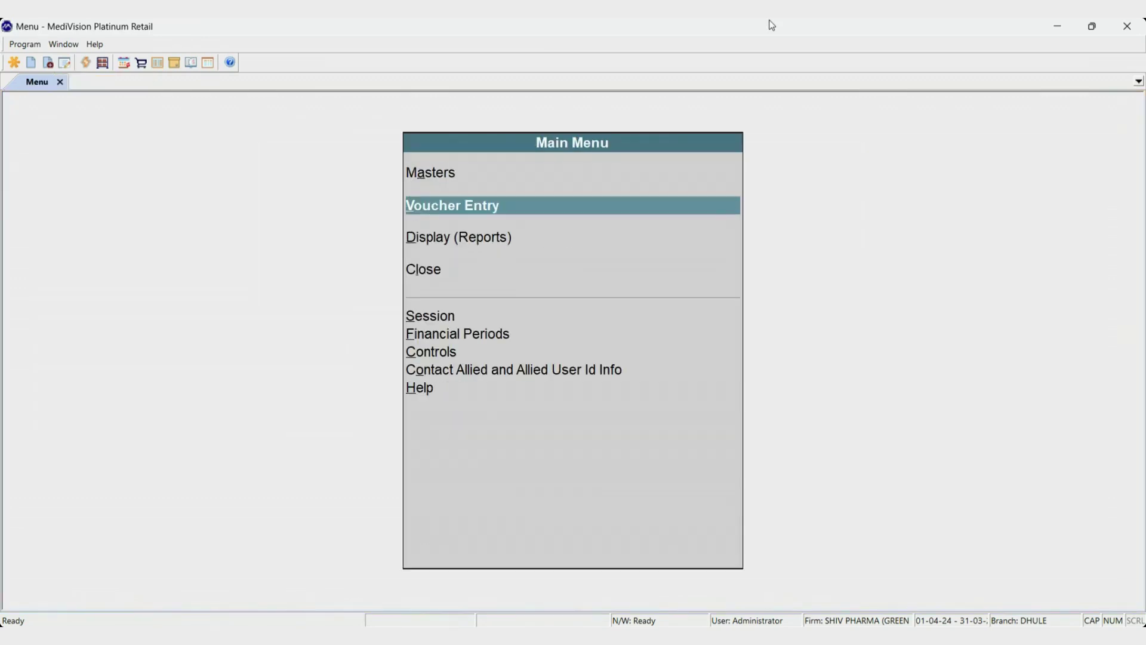
key("Return")
key("Return")
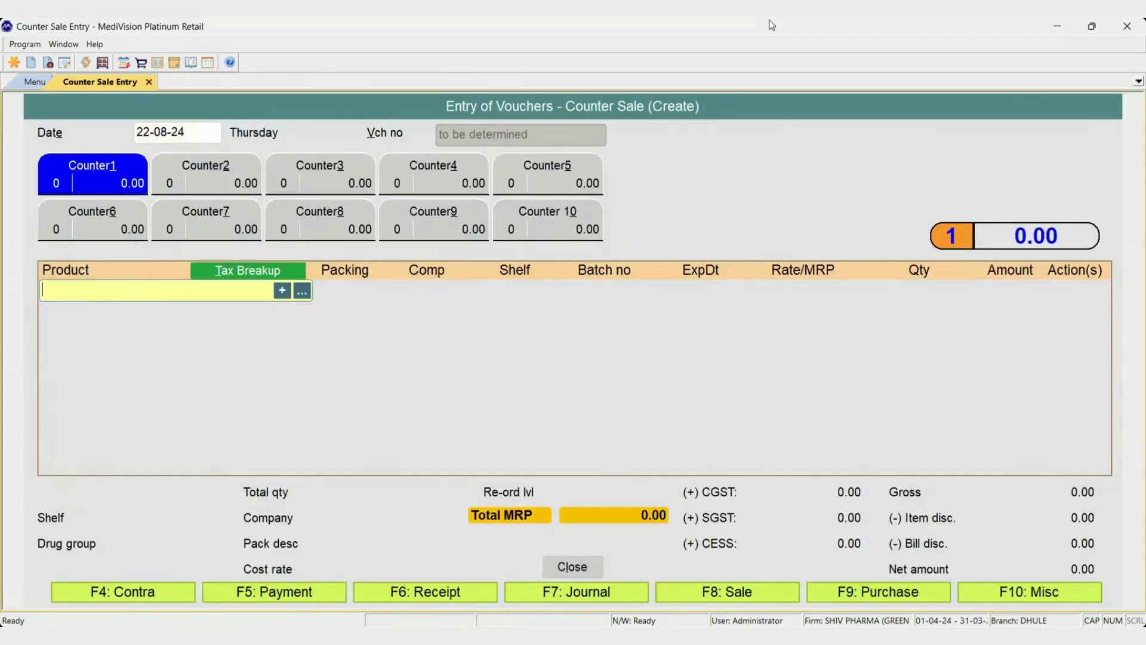
type("CIPLOX")
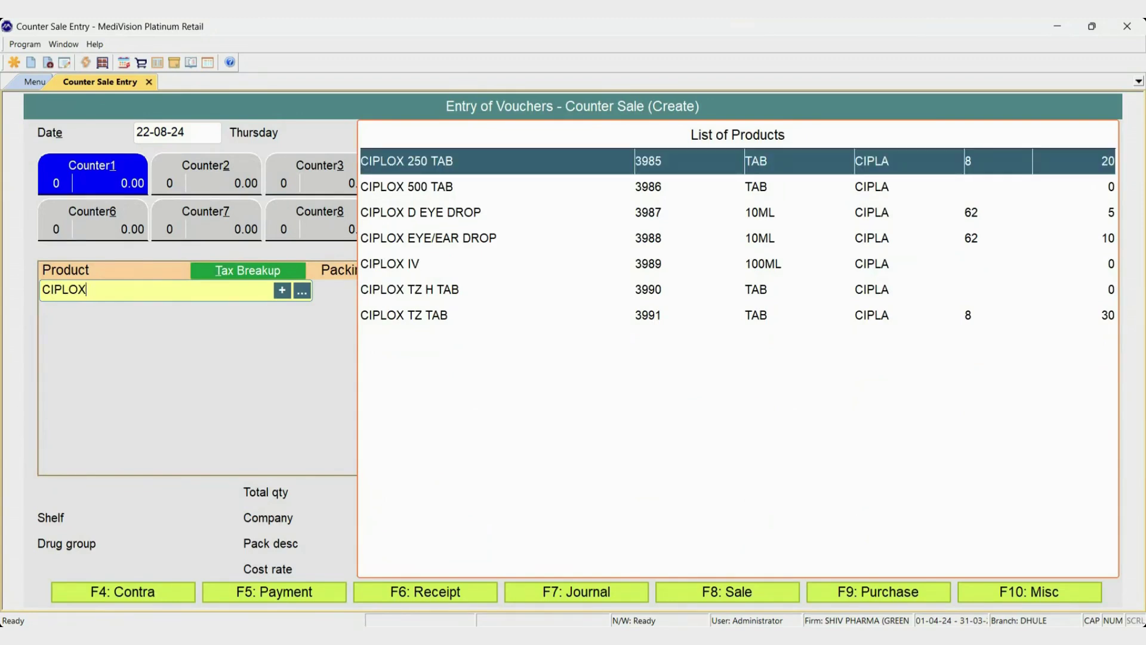
key("Return")
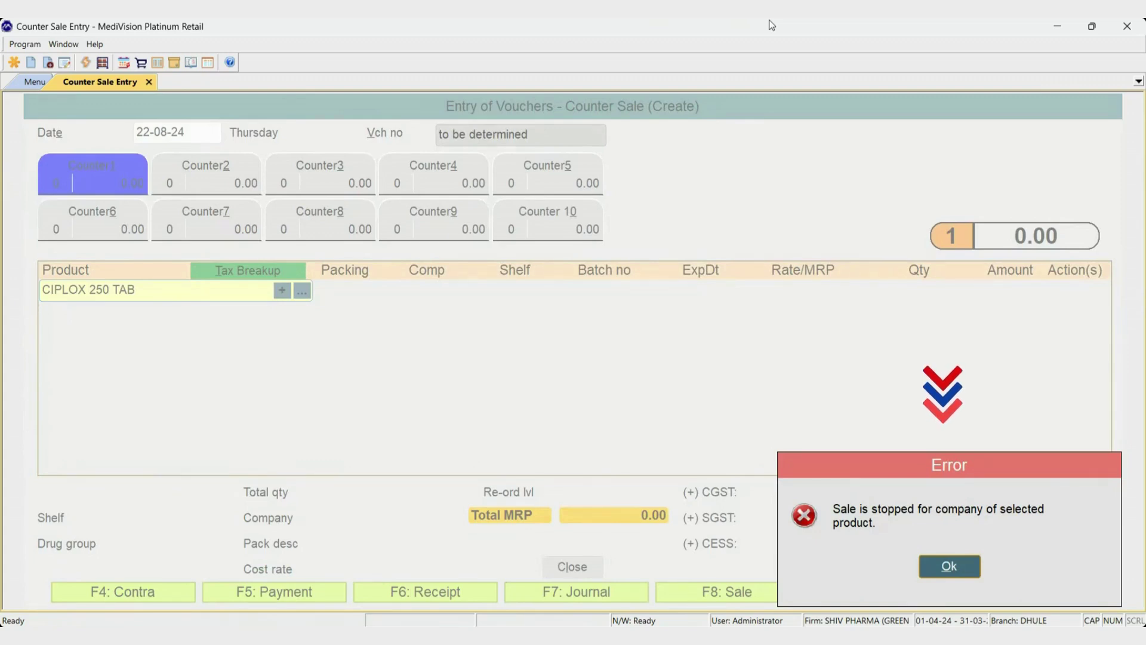
key("Return")
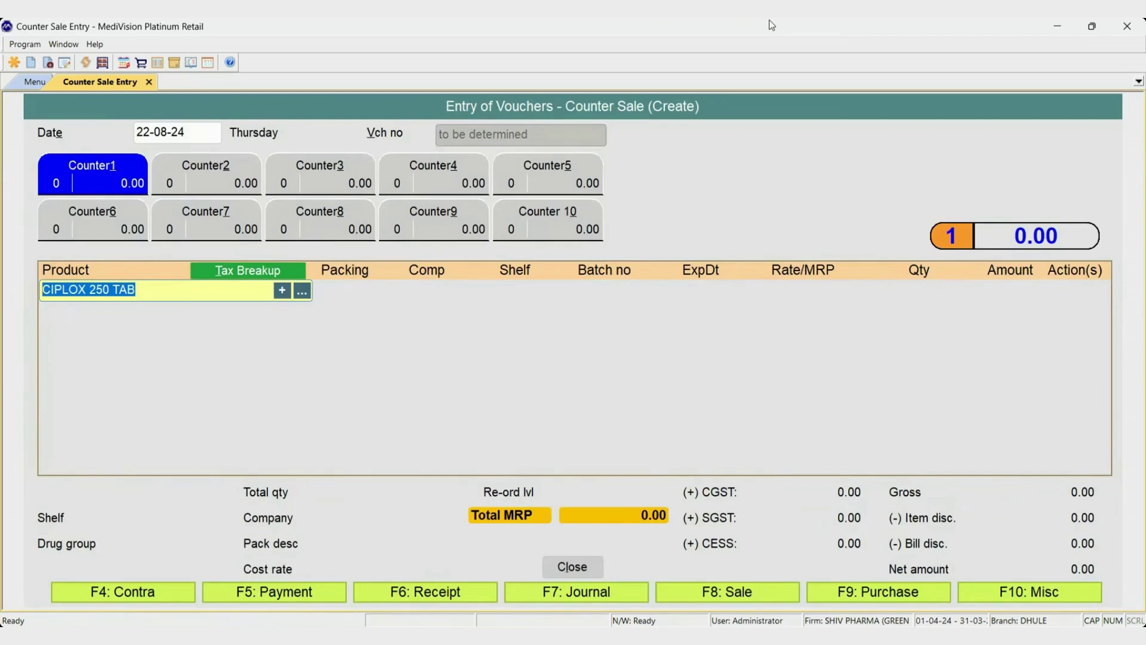
key("Escape")
key("Escape")
- Open CIPLA LTD for alteration again through the company masters
key("m")
key("Down")
key("Down")
key("Up")
key("Return")
key("Down")
key("Return")
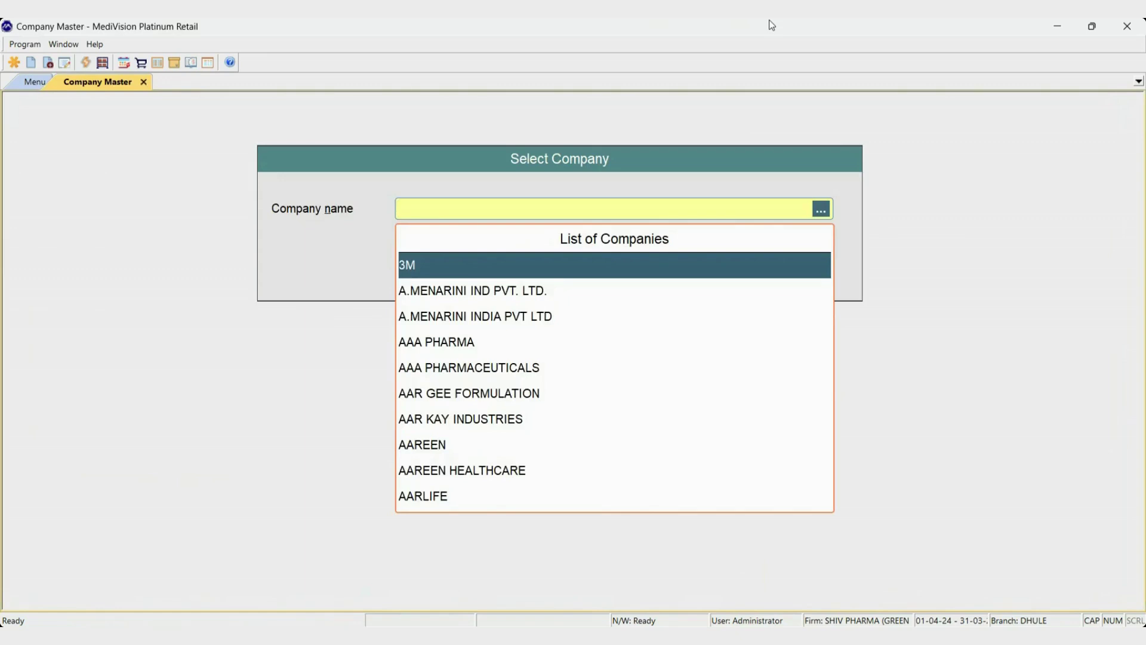
type("CIPLA")
key("Down")
key("Return")
key("Return")
- Set Stop sale to N for CIPLA LTD, save the entry and return to the Main Menu
key("Return")
key("Return")
key("Return")
key("Return")
key("Return")
key("Return")
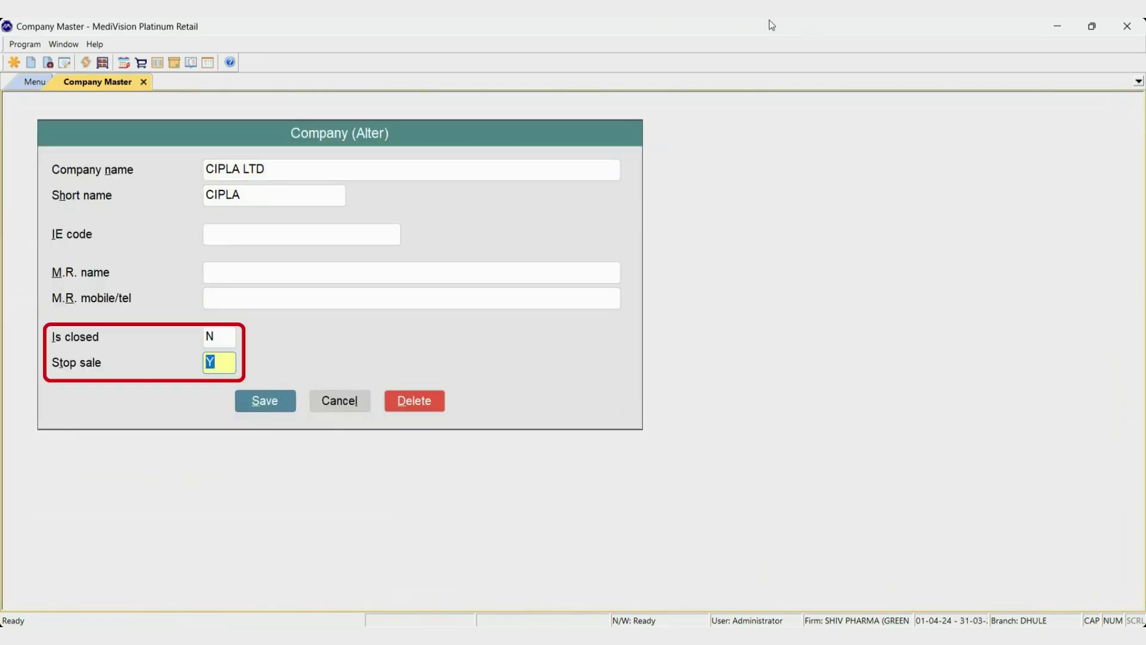
type("N")
key("Return")
key("Return")
key("Return")
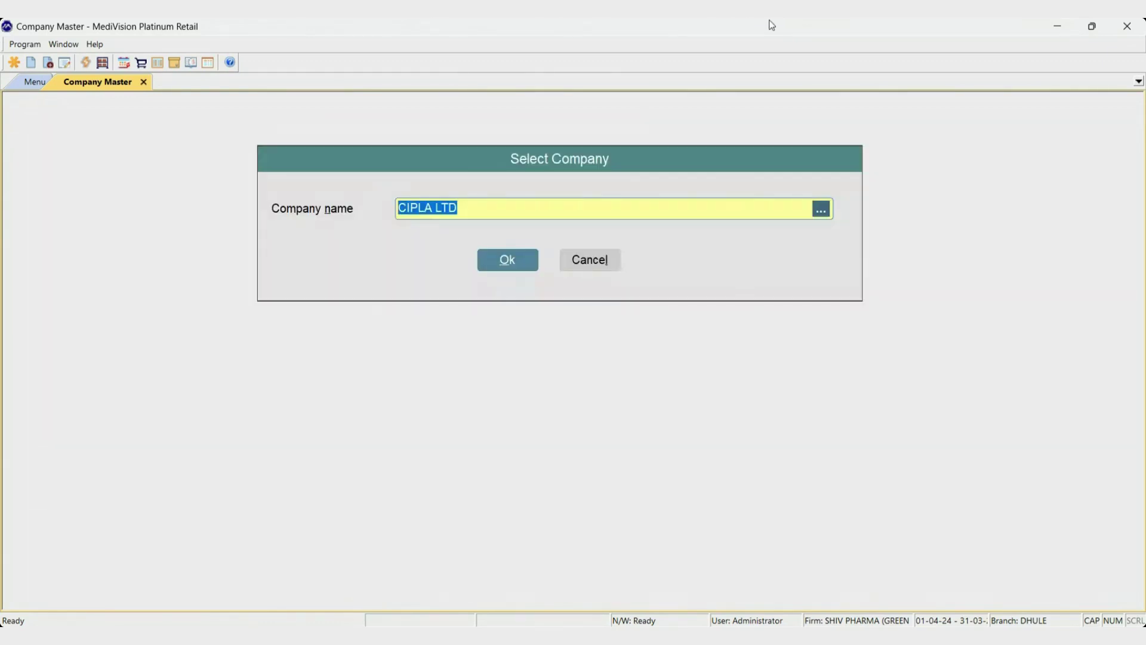
key("Escape")
key("Escape")
key("Escape")
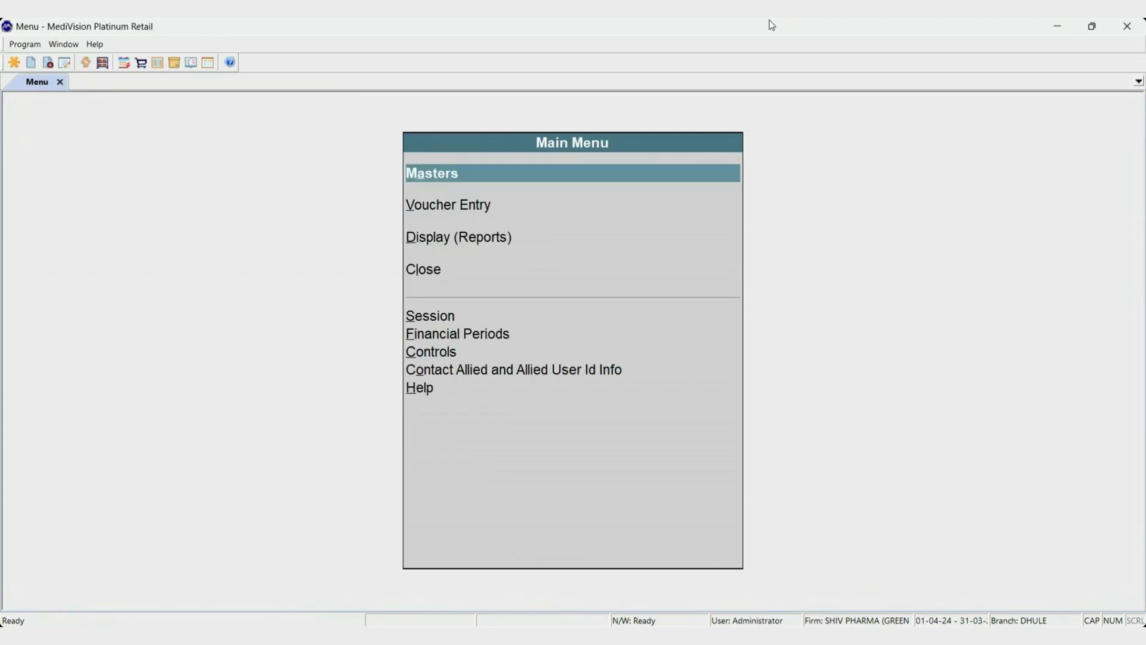